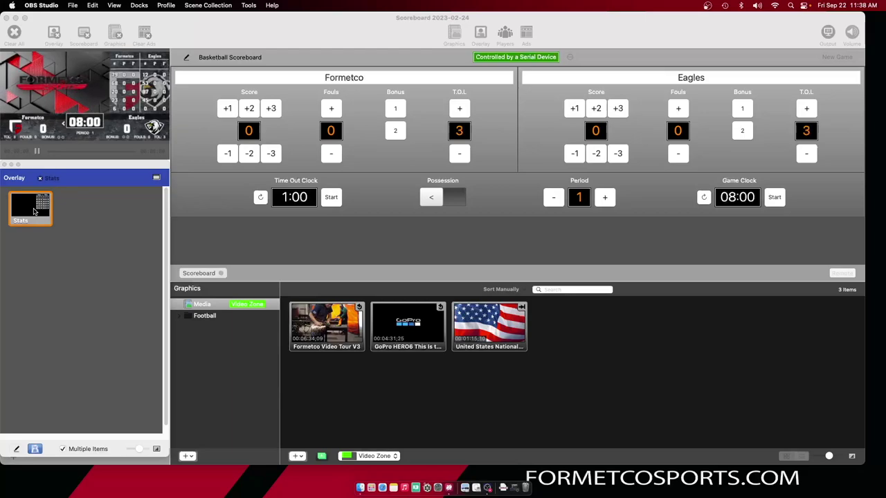
Take the Stats overlay off the live output and put it back on
{"action": "left_click", "coordinate": [33, 211]}
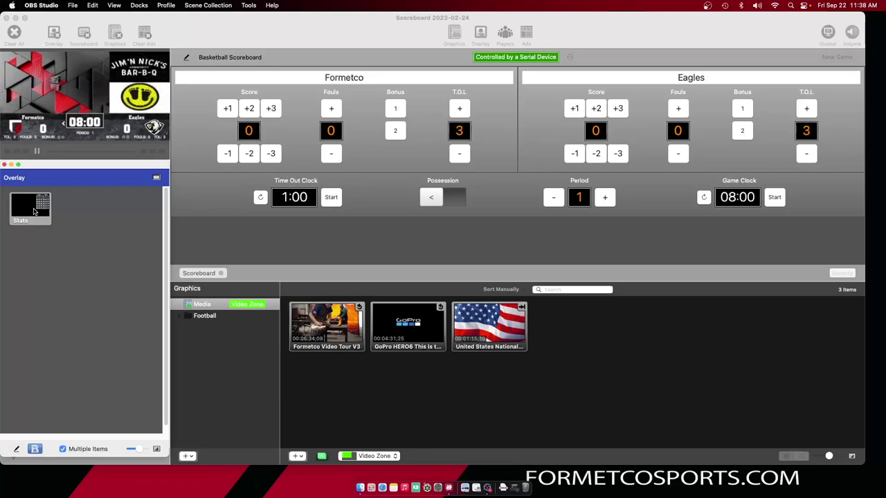
{"action": "left_click", "coordinate": [33, 211]}
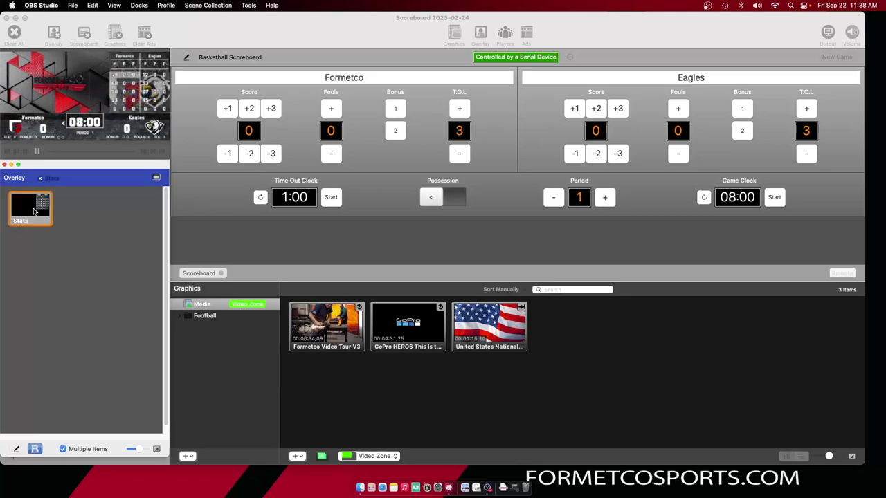
Look through the basketball scoreboard's zones, settings and main scoreboard layout, and return to the game controls
{"action": "left_click", "coordinate": [214, 240]}
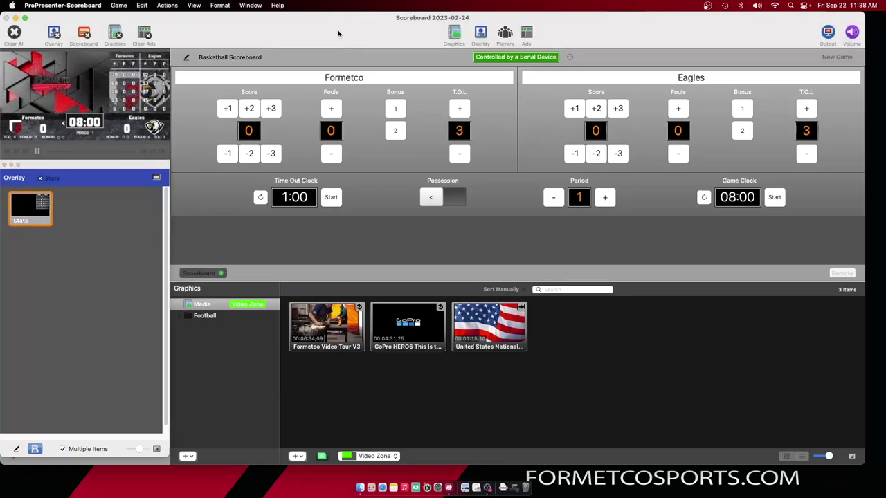
{"action": "left_click", "coordinate": [187, 59]}
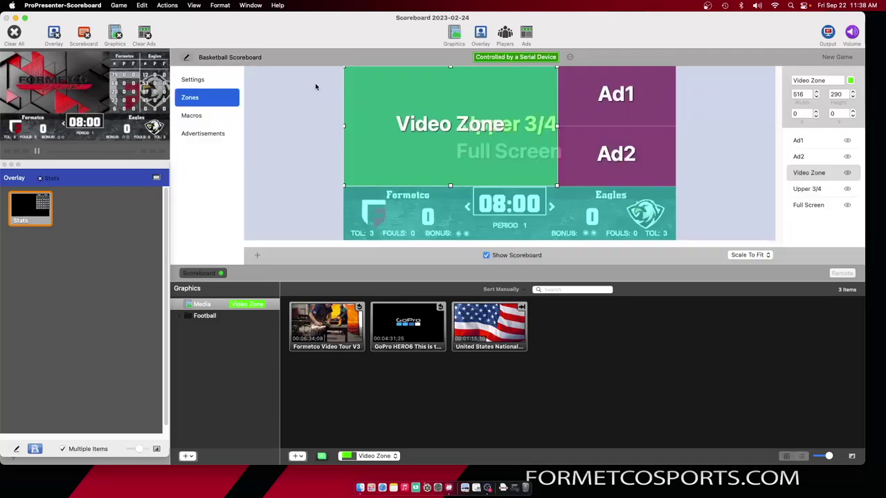
{"action": "left_click", "coordinate": [222, 80]}
{"action": "left_click", "coordinate": [453, 94]}
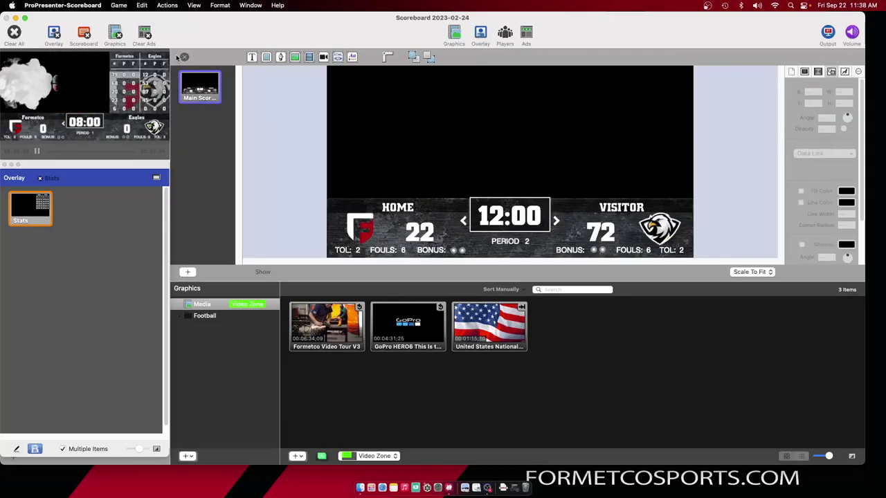
{"action": "left_click", "coordinate": [184, 57]}
{"action": "left_click", "coordinate": [187, 59]}
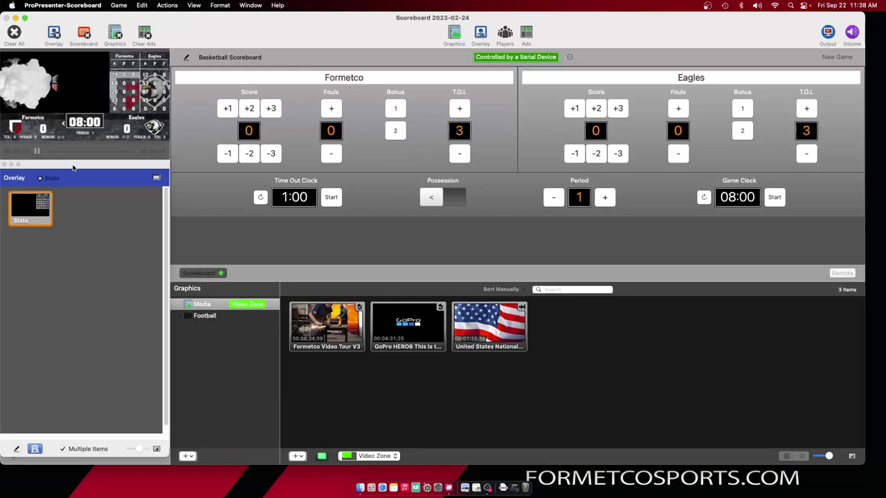
Close and reopen the floating Overlay window, dock it into the main window and undock it again
{"action": "left_click", "coordinate": [4, 165]}
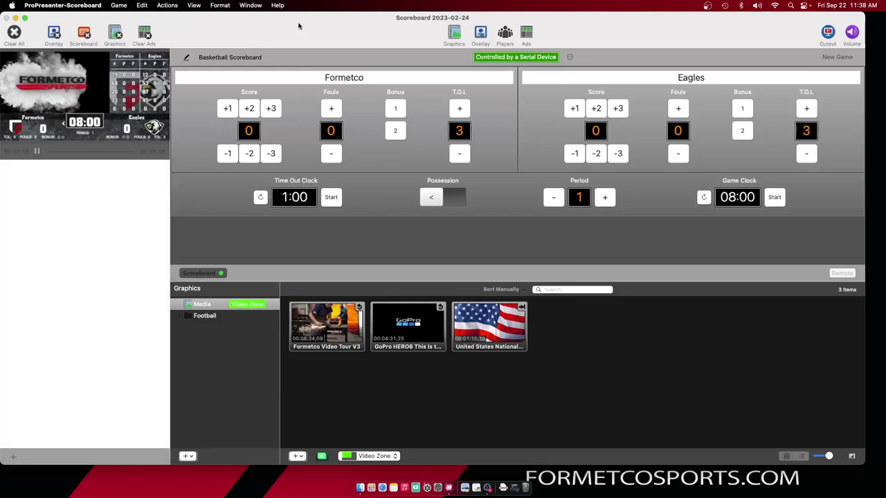
{"action": "left_click", "coordinate": [480, 33]}
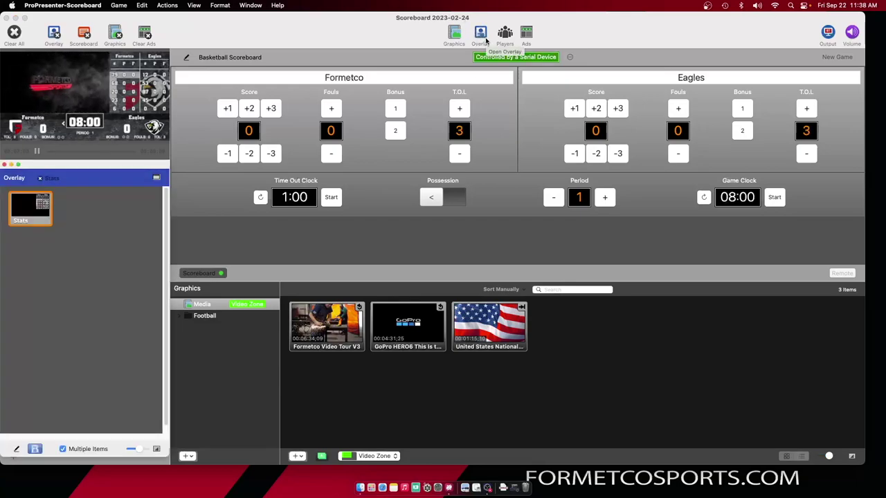
{"action": "left_click", "coordinate": [157, 178]}
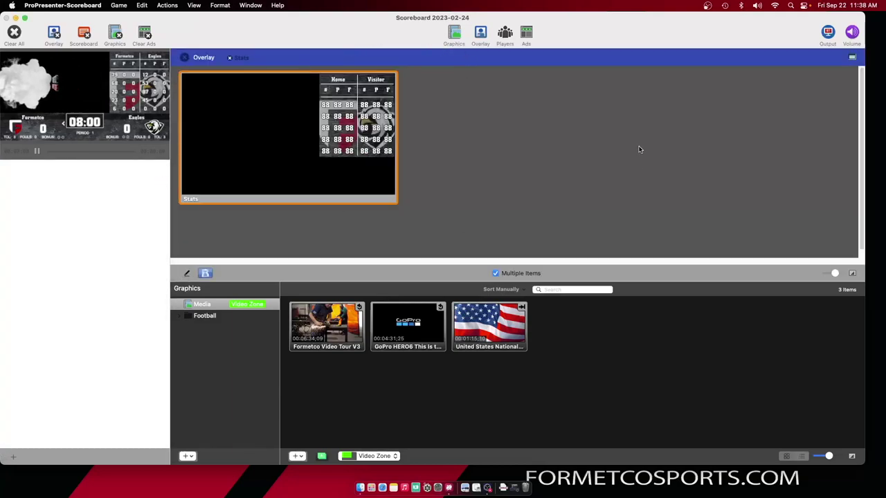
{"action": "left_click", "coordinate": [854, 57]}
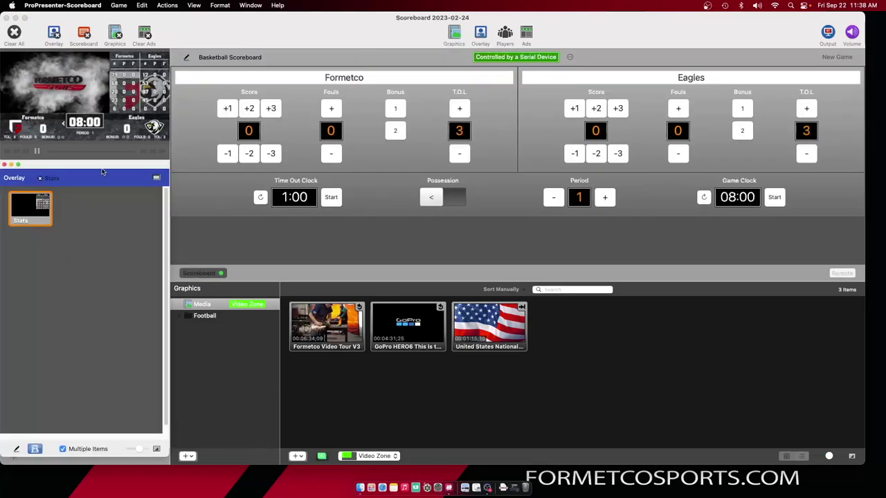
{"action": "mouse_move", "coordinate": [95, 169]}
{"action": "left_mouse_down"}
{"action": "mouse_move", "coordinate": [153, 167]}
{"action": "mouse_move", "coordinate": [91, 171]}
{"action": "left_mouse_up"}
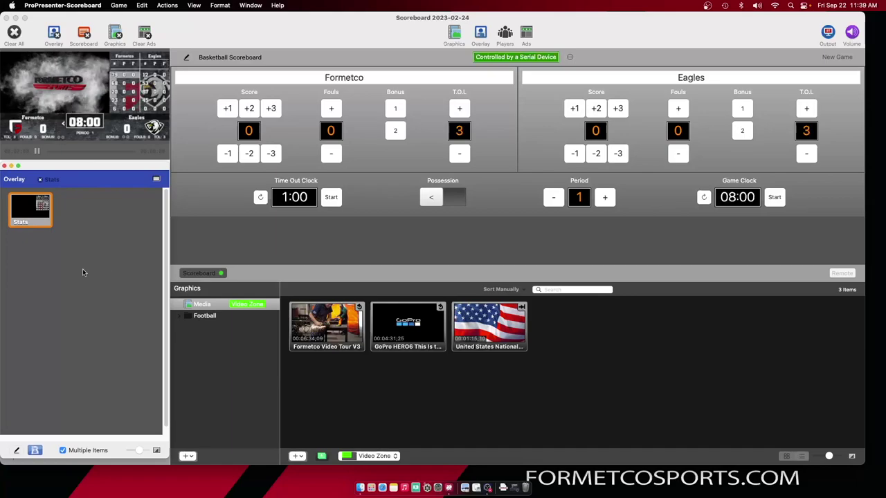
Add a new blank overlay after Stats in the Overlay Editor and close the editor
{"action": "left_click", "coordinate": [16, 452]}
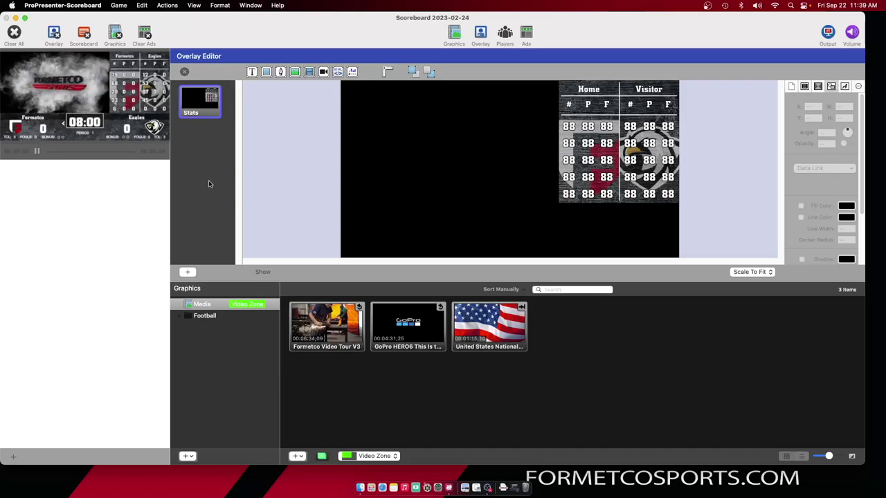
{"action": "left_click", "coordinate": [188, 273]}
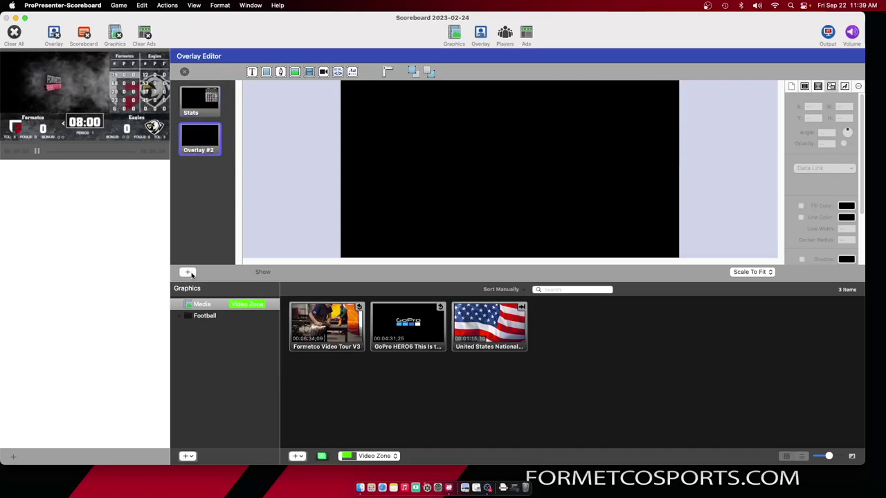
{"action": "left_click", "coordinate": [185, 73]}
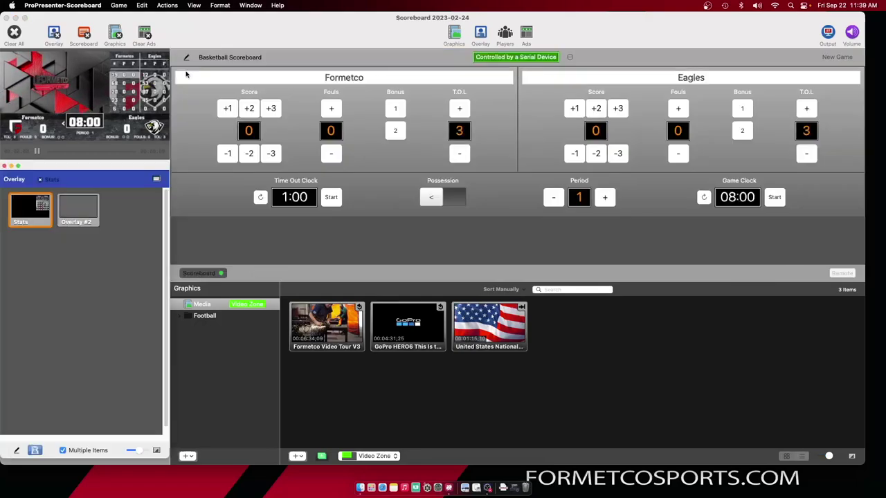
Check the Video Zone's width and height in the basketball scoreboard's zone layout
{"action": "left_click", "coordinate": [186, 58]}
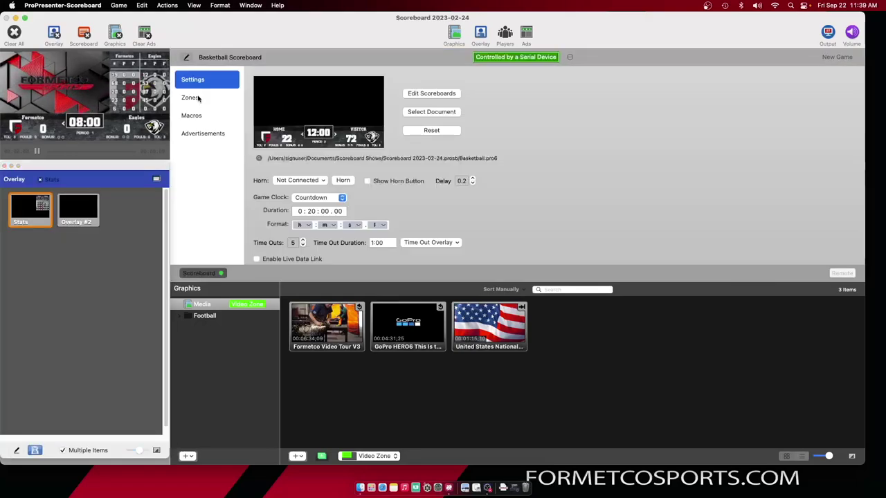
{"action": "left_click", "coordinate": [198, 98]}
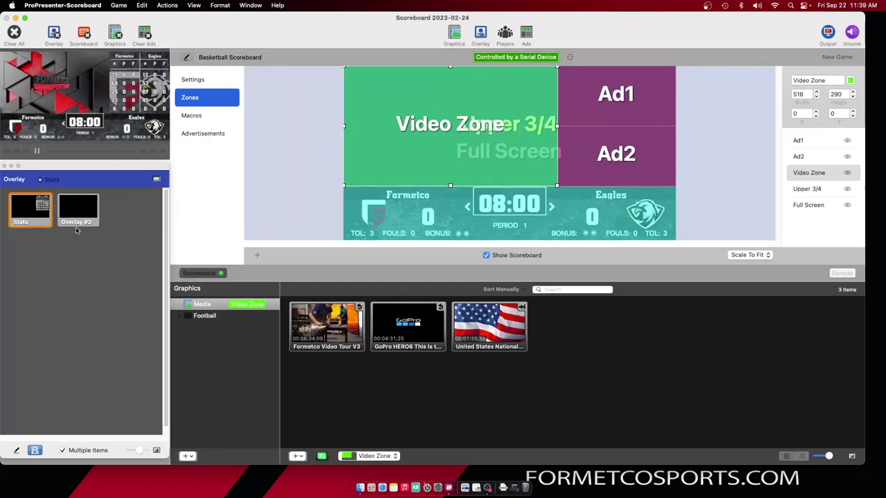
Insert Metal.jpg from the Scoreboard Elements folder in Documents as an image on Overlay #2
{"action": "left_click", "coordinate": [17, 451]}
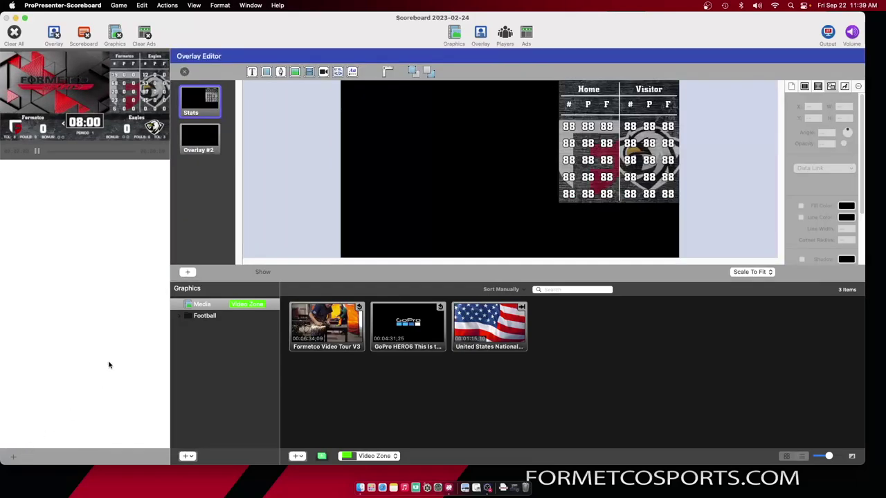
{"action": "left_click", "coordinate": [192, 143]}
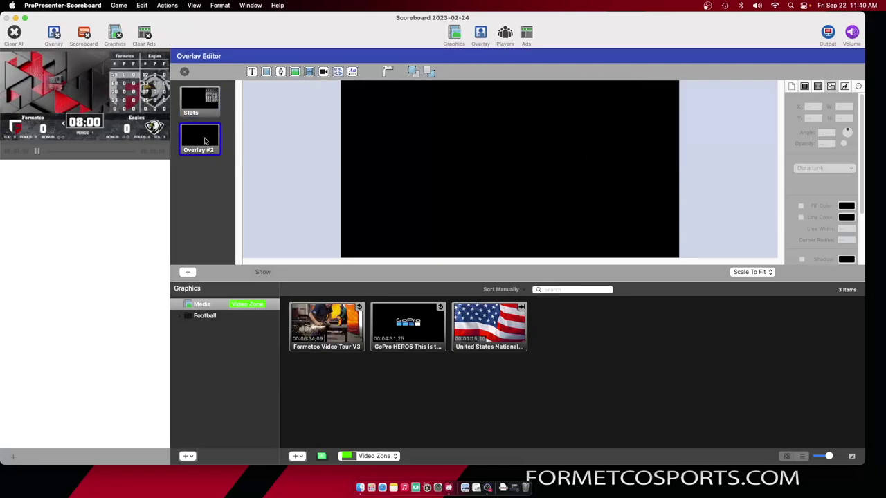
{"action": "left_click", "coordinate": [294, 72]}
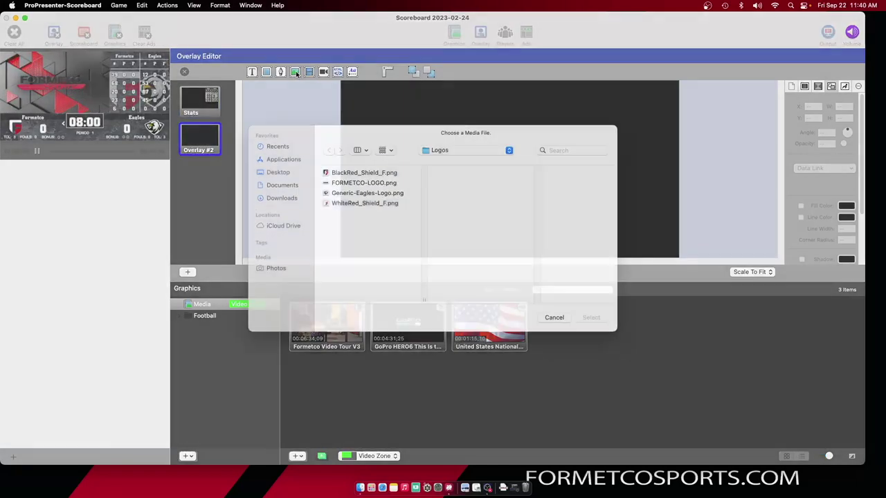
{"action": "left_click", "coordinate": [284, 197]}
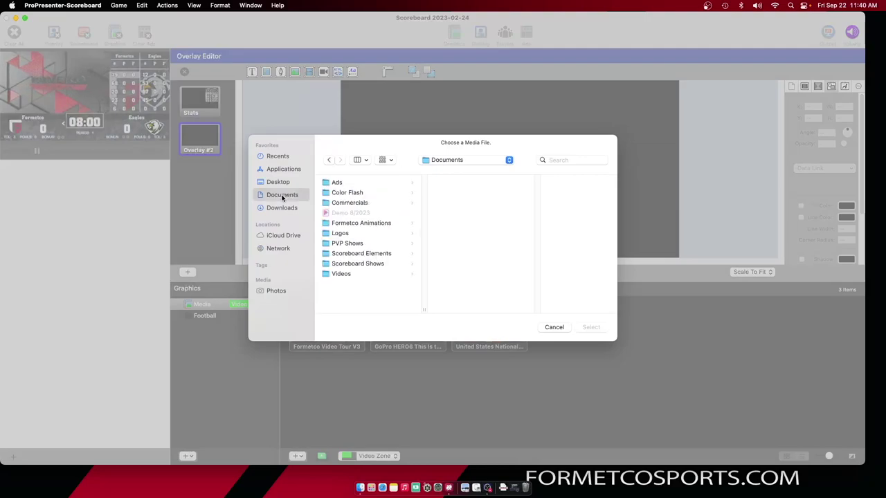
{"action": "left_click", "coordinate": [356, 254]}
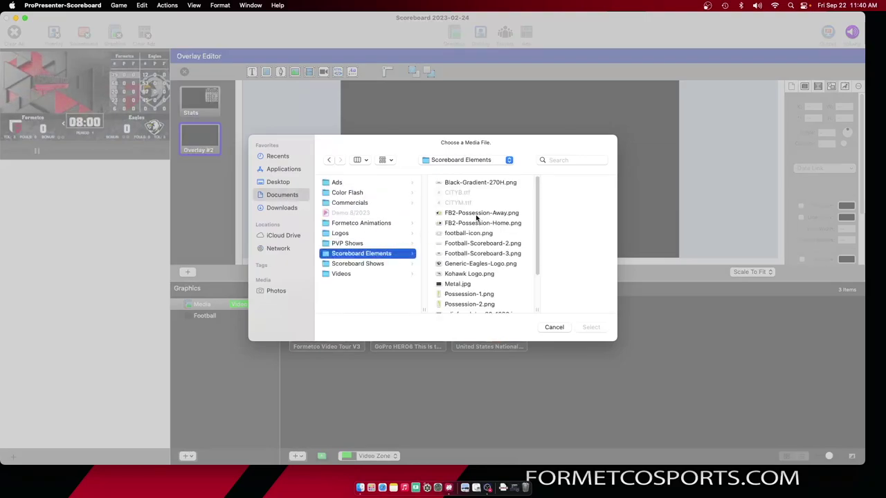
{"action": "left_click", "coordinate": [472, 284]}
{"action": "left_click", "coordinate": [590, 327]}
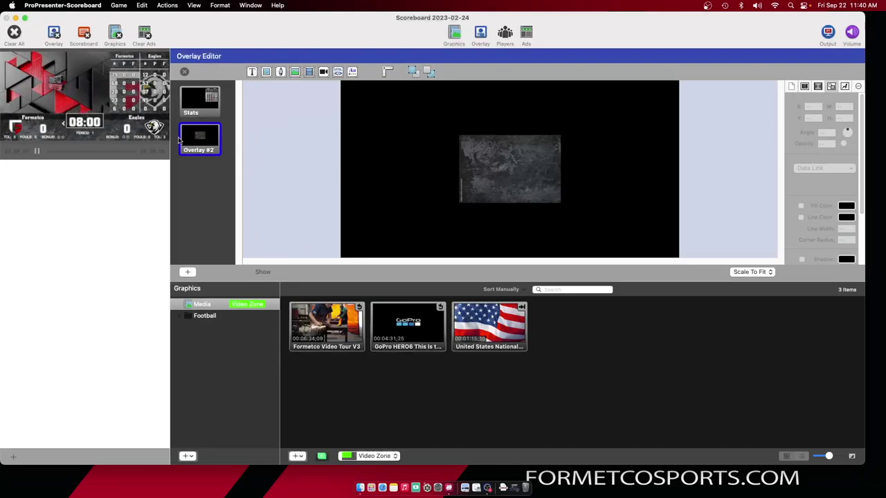
Position the metal background image at X 0 and Y 0 on the overlay
{"action": "left_click", "coordinate": [522, 175]}
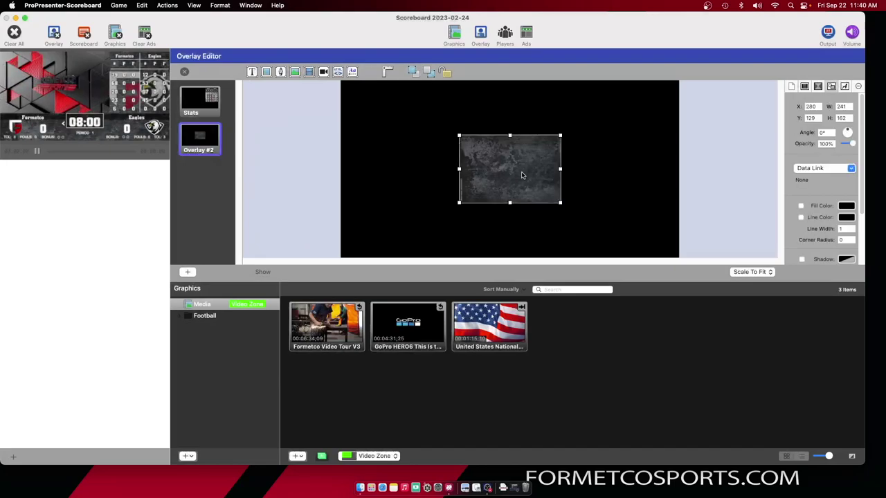
{"action": "left_click", "coordinate": [816, 108]}
{"action": "type", "text": "0"}
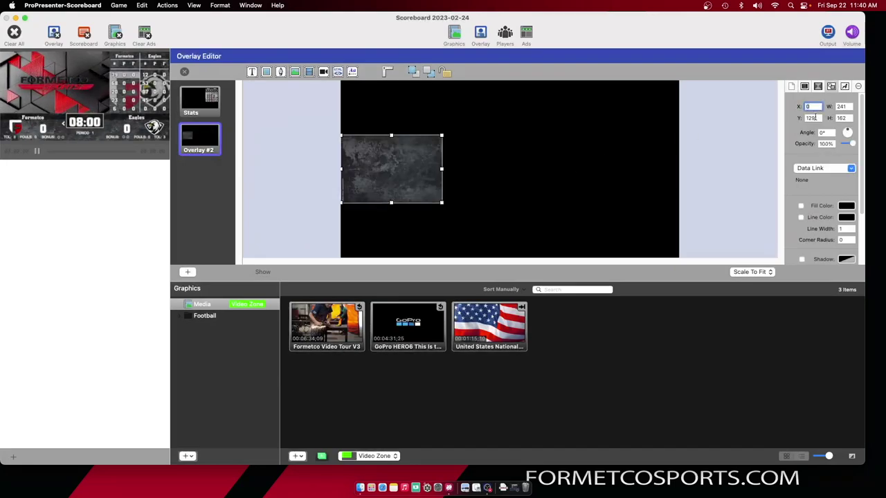
{"action": "key", "text": "Tab"}
{"action": "type", "text": "0"}
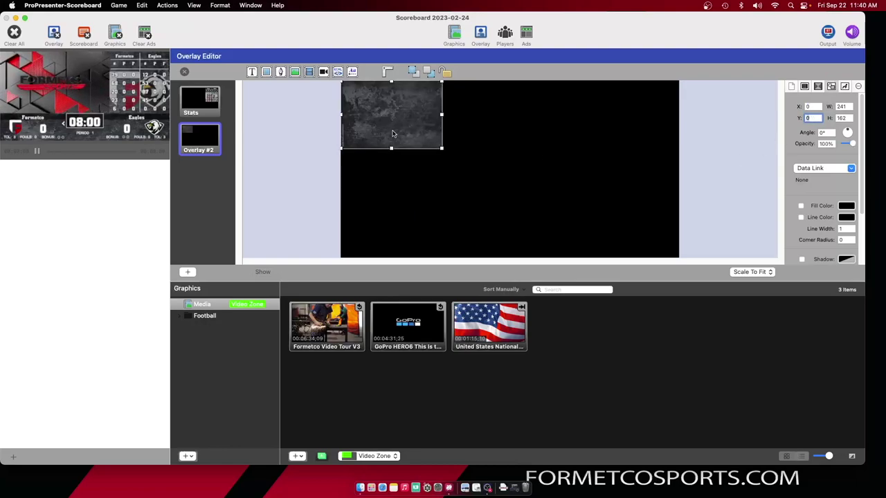
{"action": "mouse_move", "coordinate": [392, 133]}
{"action": "left_mouse_down"}
{"action": "mouse_move", "coordinate": [450, 174]}
{"action": "mouse_move", "coordinate": [390, 142]}
{"action": "left_mouse_up"}
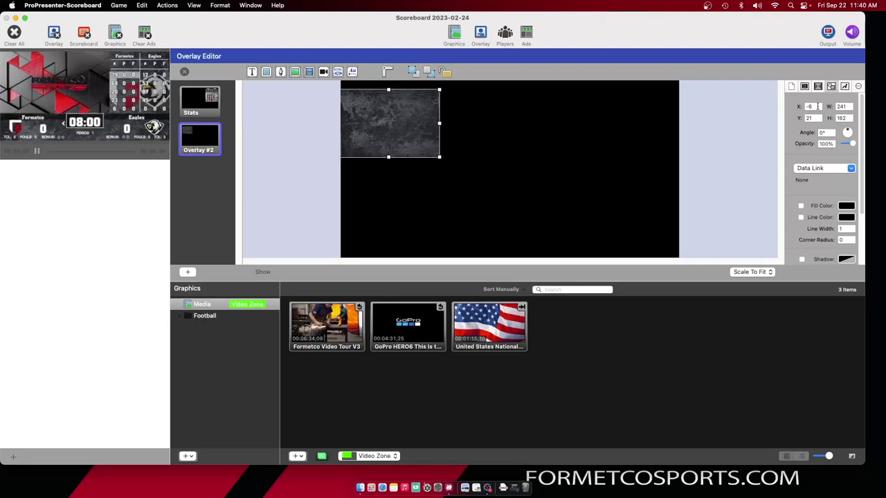
{"action": "left_click", "coordinate": [813, 107]}
{"action": "type", "text": "0"}
{"action": "key", "text": "Tab"}
{"action": "type", "text": "0"}
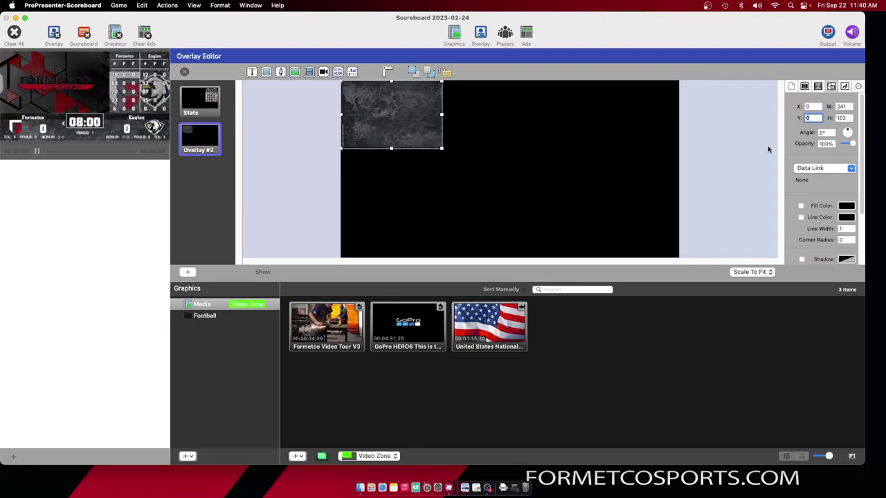
Set the metal background image's width to 516 and height to 290
{"action": "double_click", "coordinate": [841, 107]}
{"action": "type", "text": "516"}
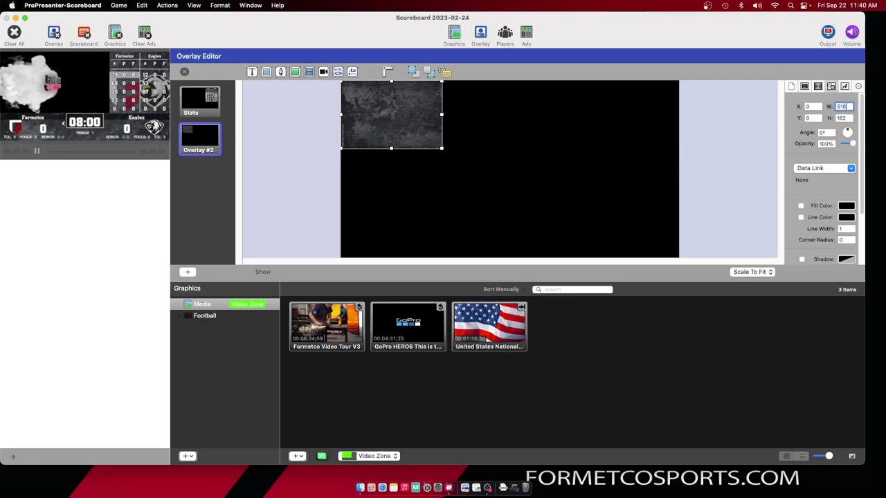
{"action": "key", "text": "Tab"}
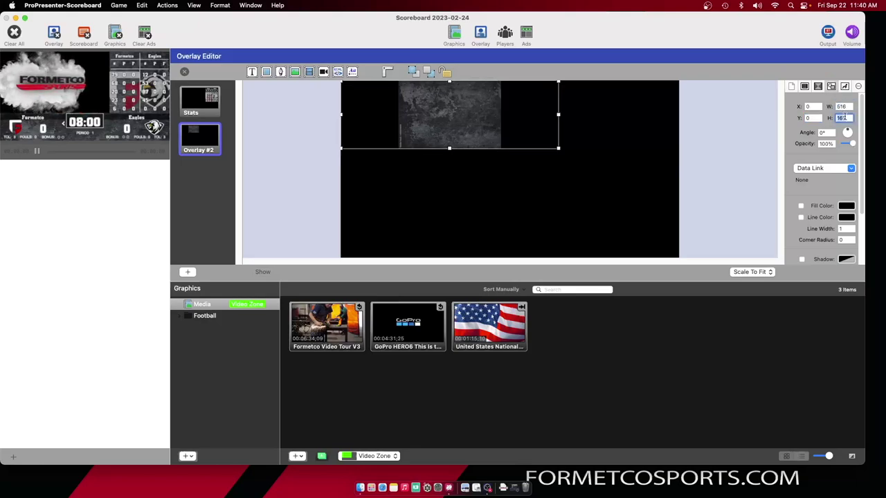
{"action": "type", "text": "290"}
{"action": "key", "text": "Return"}
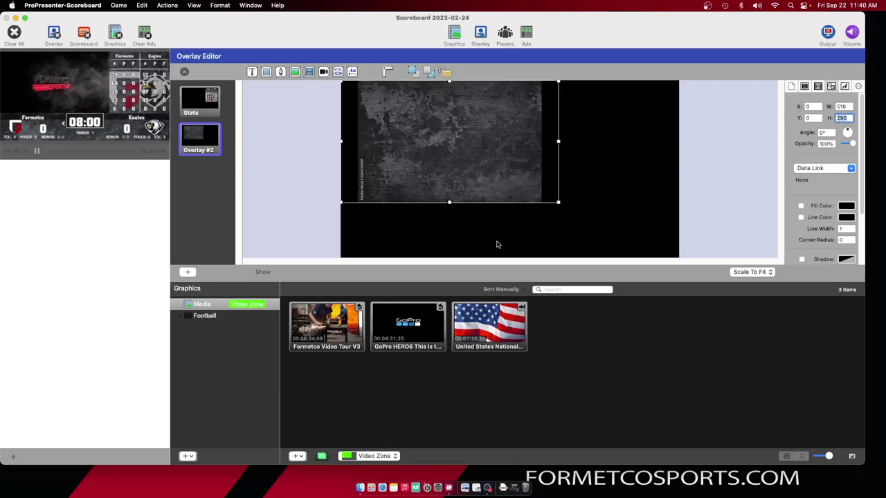
Enlarge and shift the metal texture inside its frame so that it fills the whole frame, and deselect it
{"action": "left_click", "coordinate": [445, 151]}
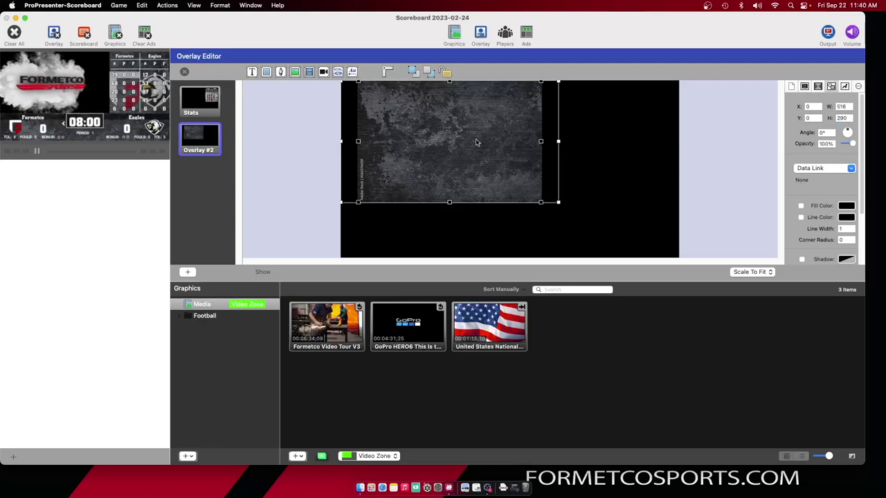
{"action": "left_click_drag", "start_coordinate": [541, 141], "coordinate": [700, 150]}
{"action": "left_click_drag", "start_coordinate": [598, 165], "coordinate": [588, 184]}
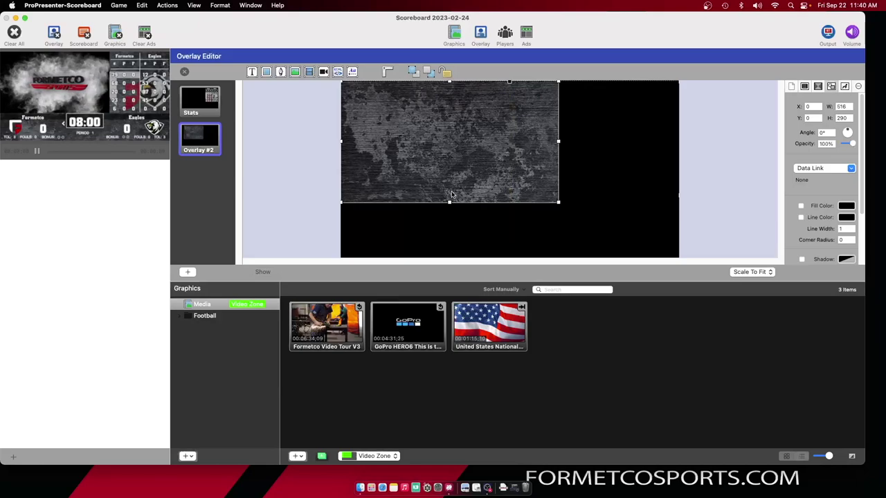
{"action": "left_click", "coordinate": [319, 129]}
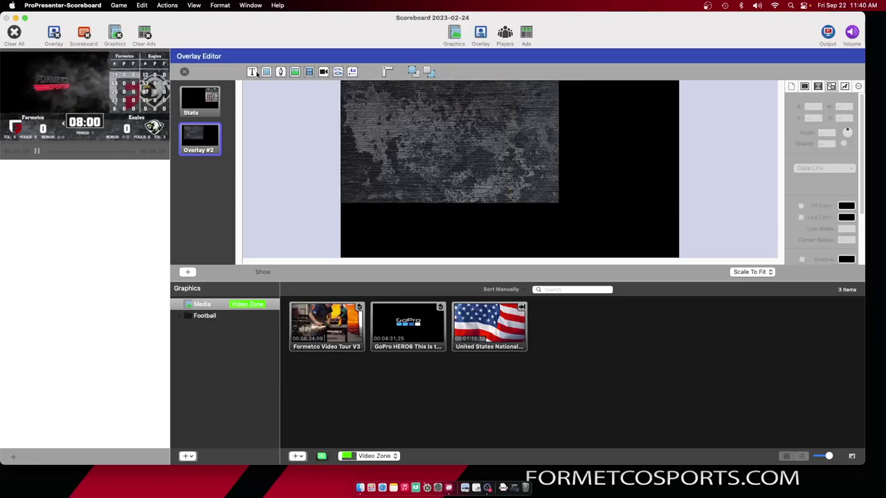
Insert Generic-Eagles-Logo.png from the Logos folder in Documents as an image on Overlay #2
{"action": "left_click", "coordinate": [296, 71]}
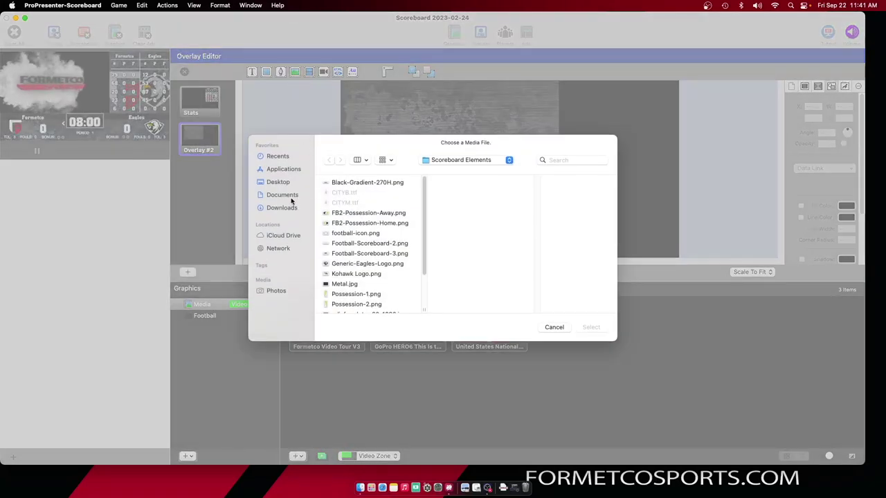
{"action": "left_click", "coordinate": [291, 198]}
{"action": "left_click", "coordinate": [350, 236]}
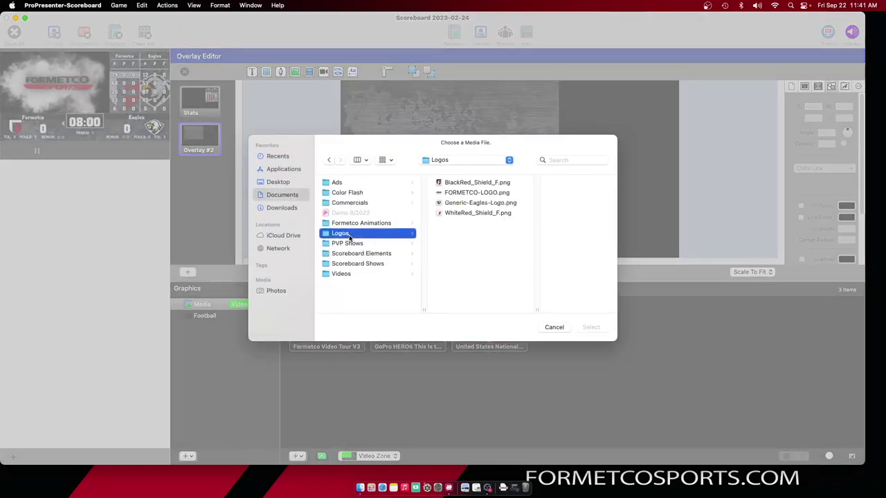
{"action": "left_click", "coordinate": [475, 205]}
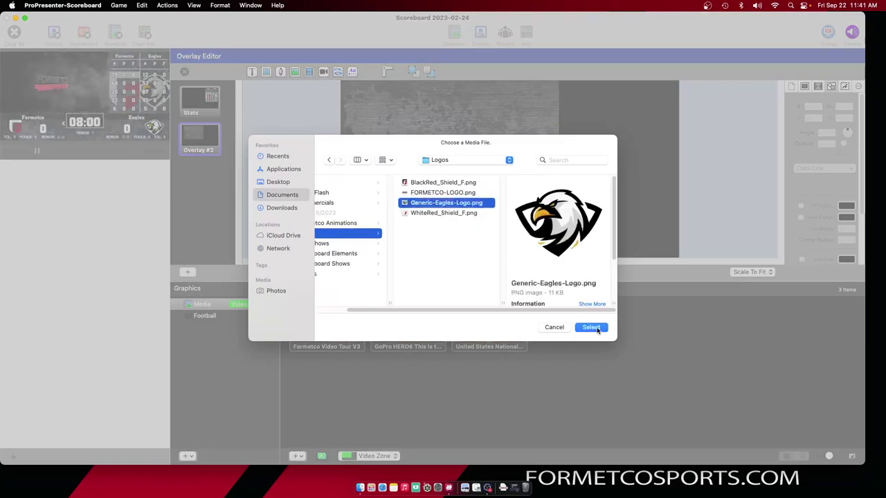
{"action": "left_click", "coordinate": [592, 328]}
Place the eagle logo on the right half of the metal background at about X 257, Y 66, and set its opacity to 50%
{"action": "left_click_drag", "start_coordinate": [508, 167], "coordinate": [509, 160]}
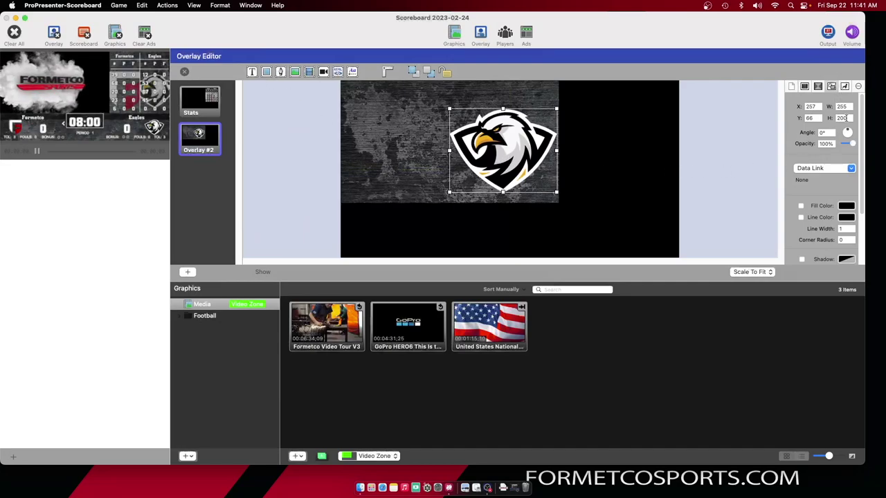
{"action": "left_click", "coordinate": [851, 145]}
{"action": "left_click_drag", "start_coordinate": [851, 144], "coordinate": [848, 145]}
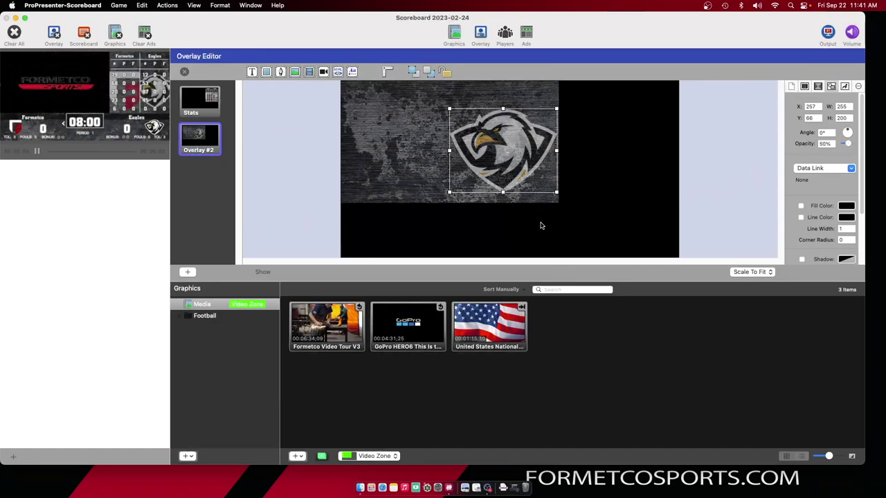
Insert WhiteRed_Shield_F.png from the Logos folder as another image on the overlay
{"action": "left_click", "coordinate": [296, 73]}
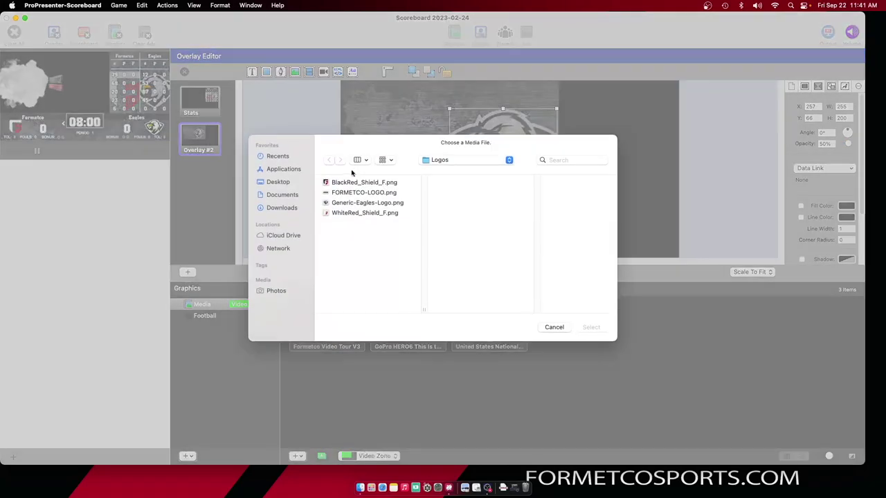
{"action": "left_click", "coordinate": [342, 213]}
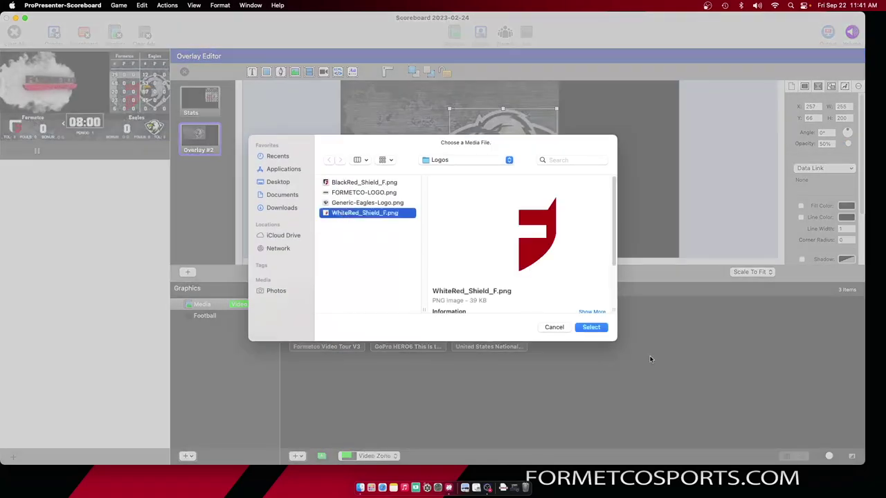
{"action": "left_click", "coordinate": [591, 327]}
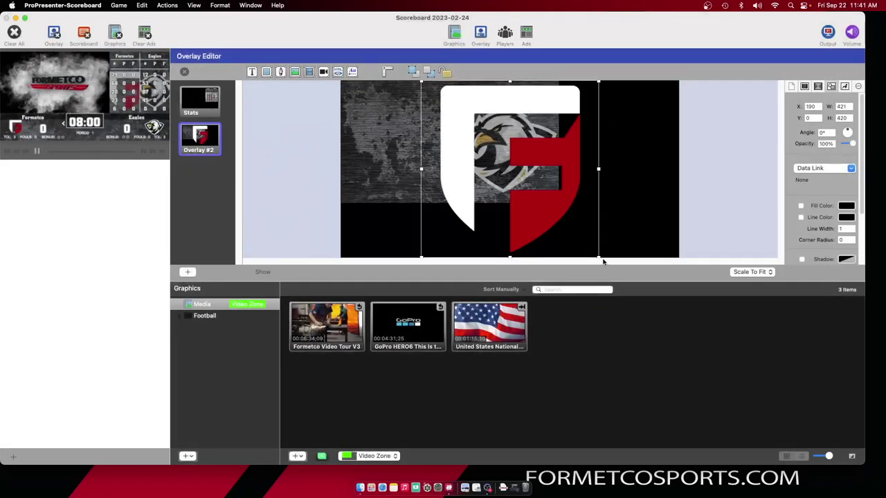
Shrink the shield logo to about 218 by 220 and move it onto the left half of the metal background
{"action": "left_click_drag", "start_coordinate": [598, 258], "coordinate": [513, 193]}
{"action": "left_click", "coordinate": [611, 228]}
{"action": "left_click", "coordinate": [575, 235]}
{"action": "left_click_drag", "start_coordinate": [473, 137], "coordinate": [399, 160]}
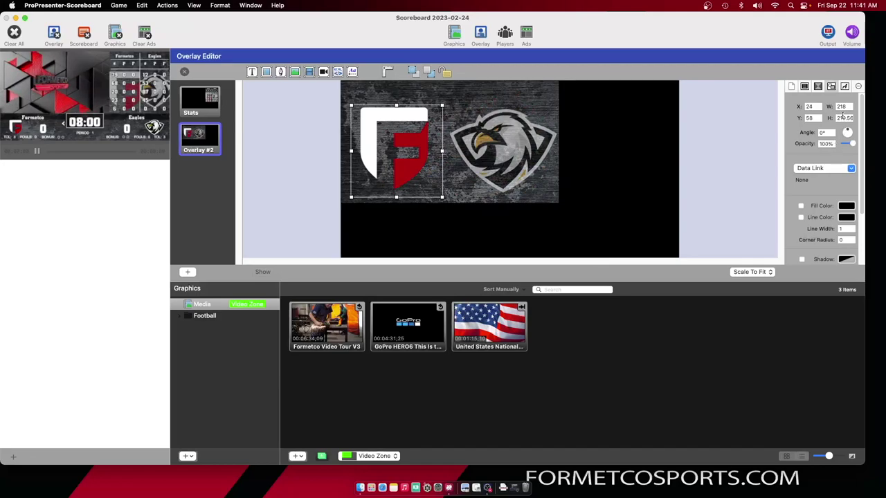
Set the shield logo's opacity to 51% and lower it to about X 23, Y 69, leaving it deselected
{"action": "left_click_drag", "start_coordinate": [850, 144], "coordinate": [848, 144]}
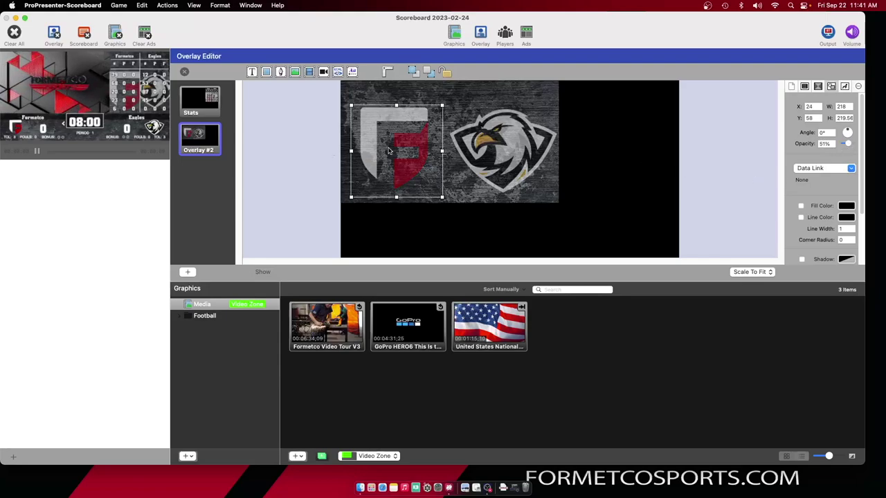
{"action": "left_click_drag", "start_coordinate": [393, 144], "coordinate": [392, 148]}
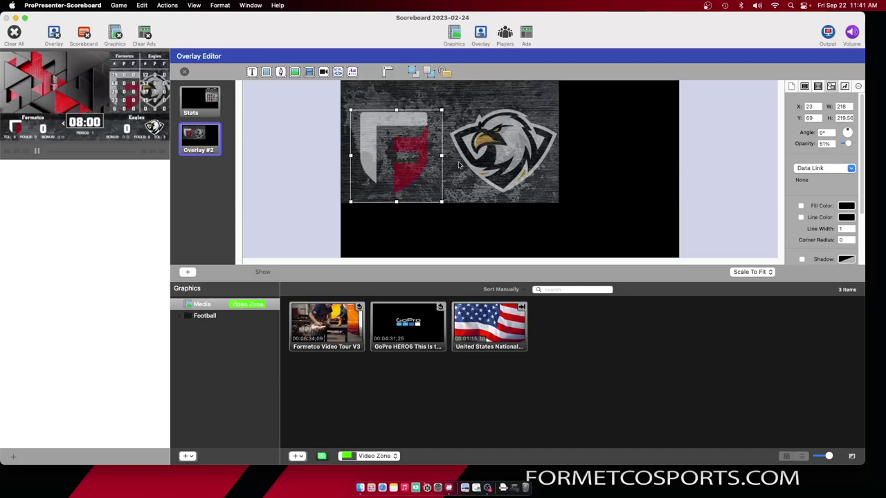
{"action": "left_click", "coordinate": [598, 159]}
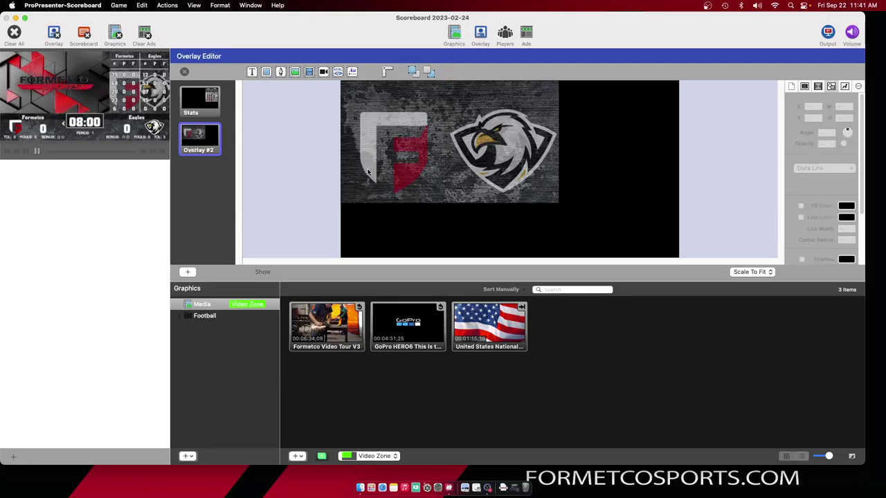
Add a text box containing "Home" to the overlay
{"action": "left_click", "coordinate": [252, 72]}
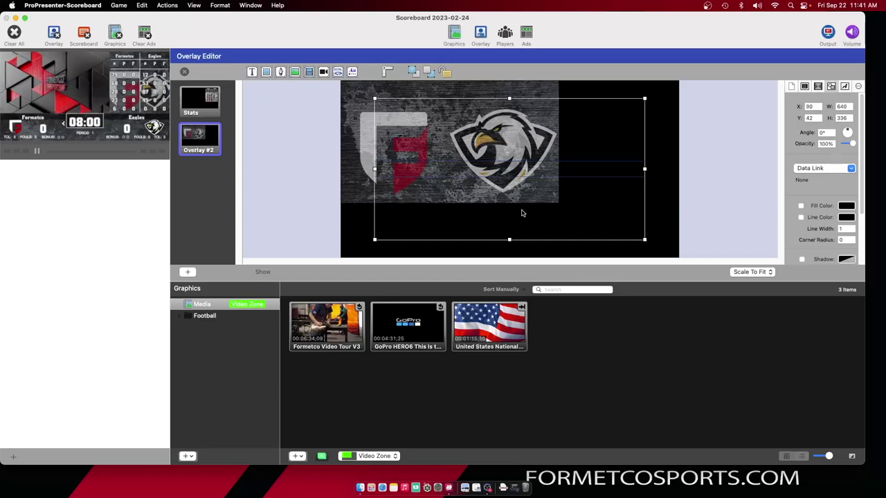
{"action": "type", "text": "Home"}
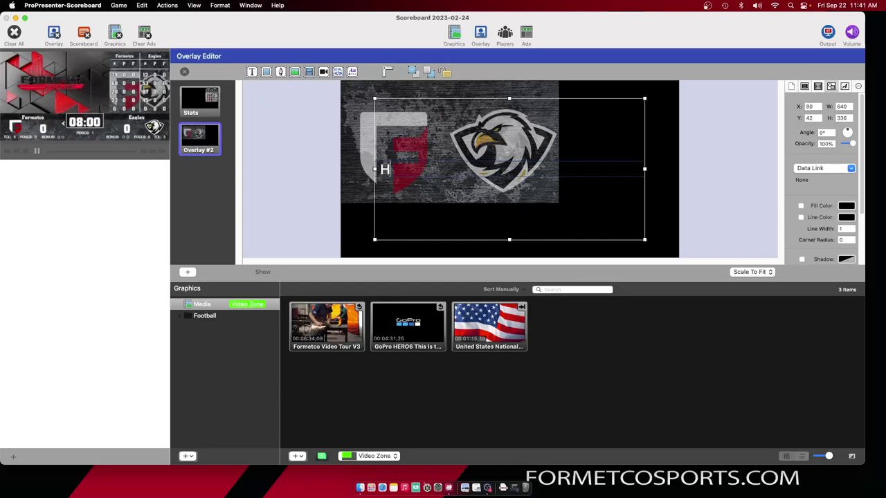
{"action": "left_click", "coordinate": [469, 180]}
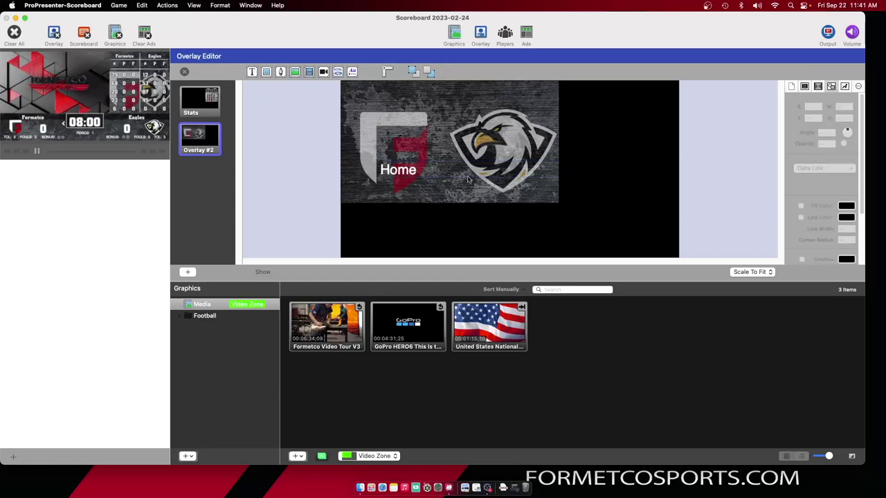
Center the Home text within its box, then shrink the box and place it above the shield logo
{"action": "left_click", "coordinate": [469, 180]}
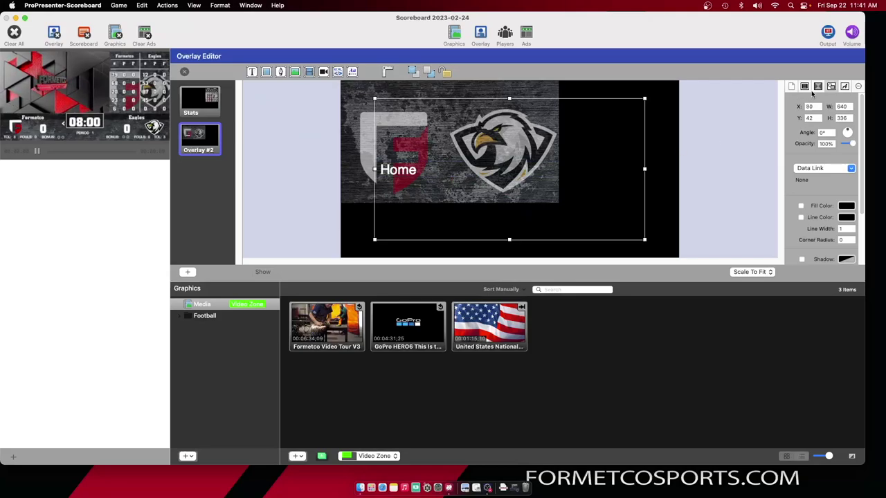
{"action": "left_click", "coordinate": [845, 87]}
{"action": "left_click", "coordinate": [817, 209]}
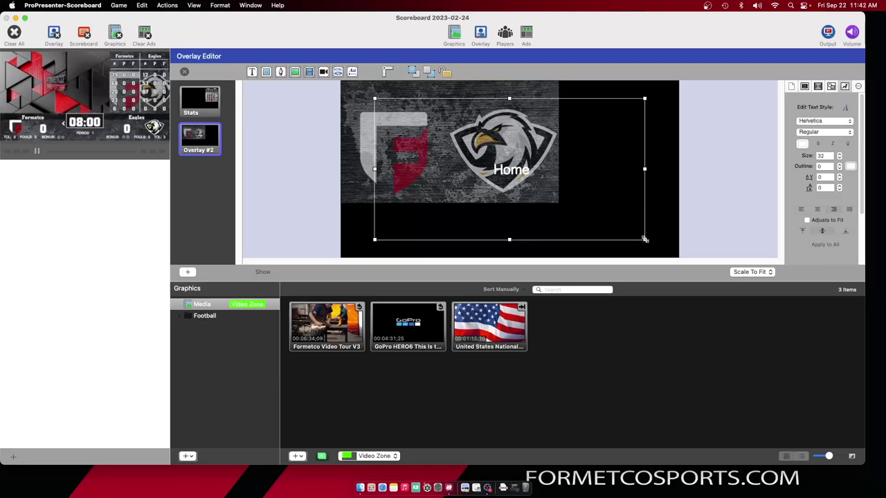
{"action": "left_click_drag", "start_coordinate": [644, 240], "coordinate": [426, 105]}
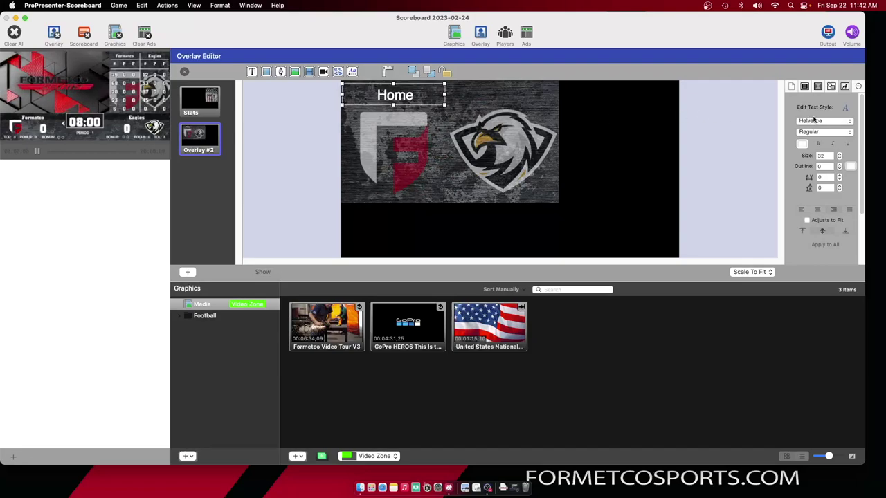
Set the Home label's font to CityDBol and its size to 37
{"action": "left_click", "coordinate": [815, 122]}
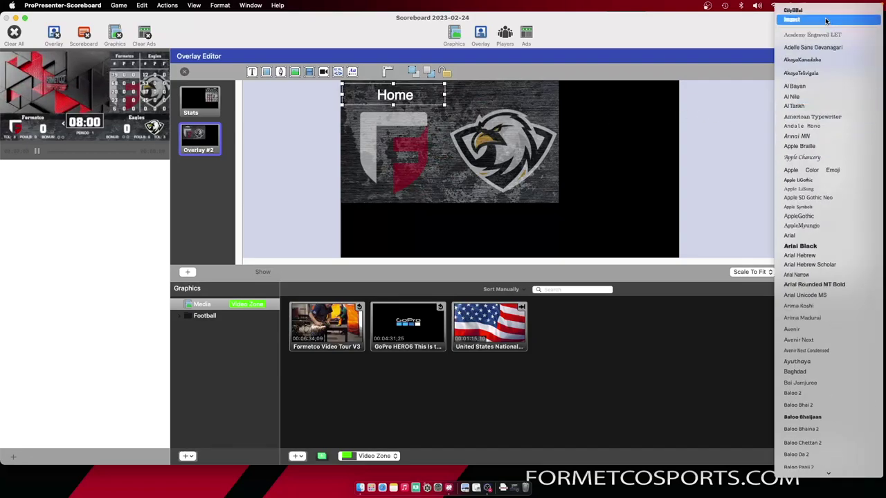
{"action": "left_click", "coordinate": [823, 11]}
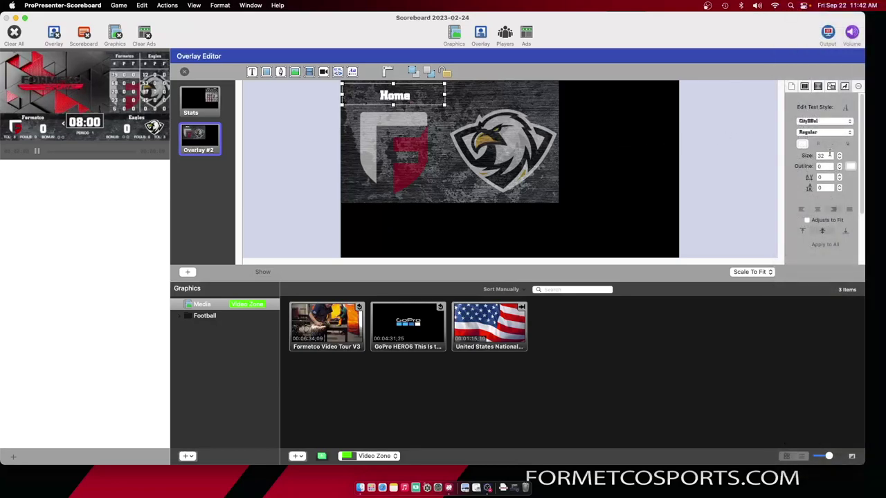
{"action": "left_click", "coordinate": [839, 154]}
{"action": "left_click", "coordinate": [838, 155]}
{"action": "left_click", "coordinate": [839, 154]}
{"action": "left_click", "coordinate": [839, 155]}
{"action": "left_click", "coordinate": [839, 154]}
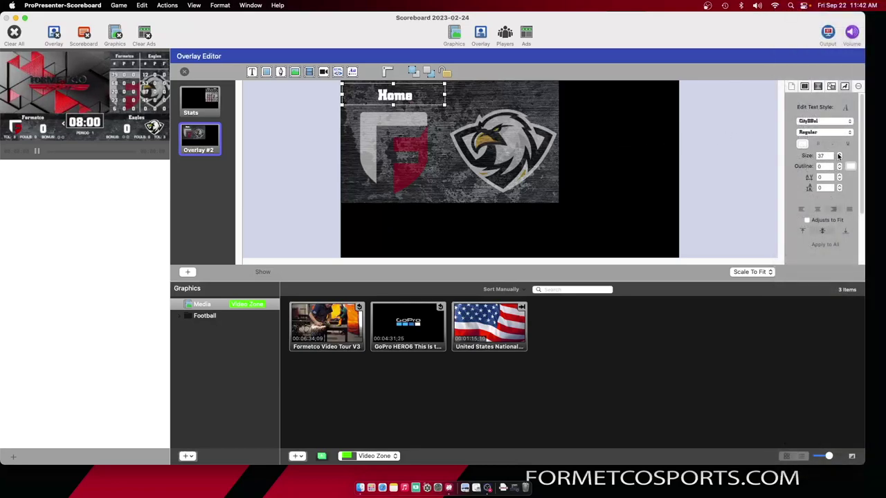
Give the Home label a black outline with a thickness of 4
{"action": "left_click", "coordinate": [839, 164]}
{"action": "left_click", "coordinate": [840, 165]}
{"action": "left_click", "coordinate": [839, 164]}
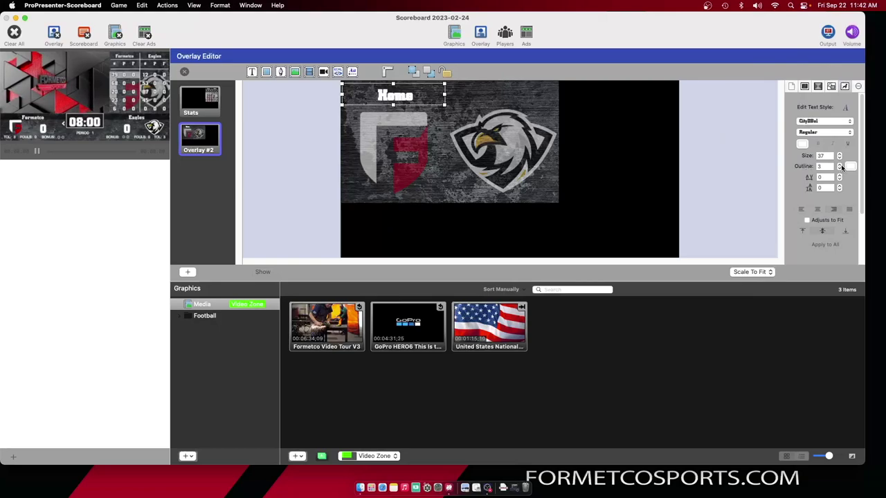
{"action": "left_click", "coordinate": [839, 164]}
{"action": "left_click", "coordinate": [850, 167]}
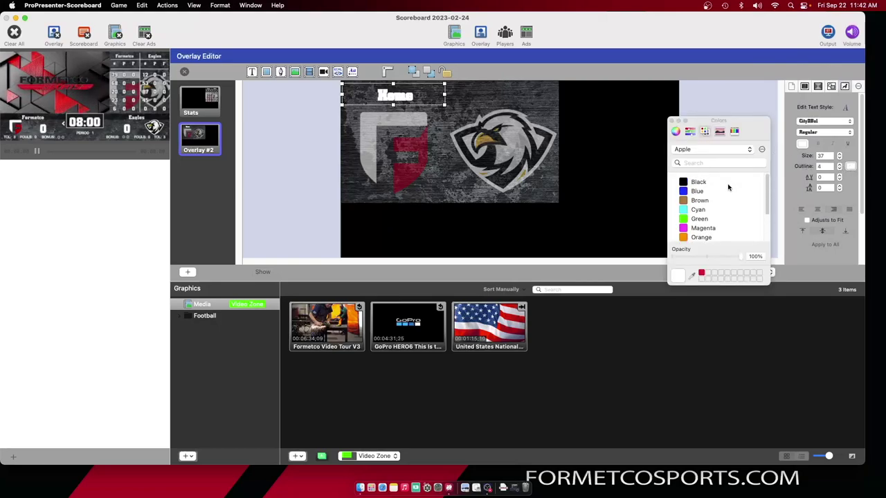
{"action": "left_click", "coordinate": [709, 182]}
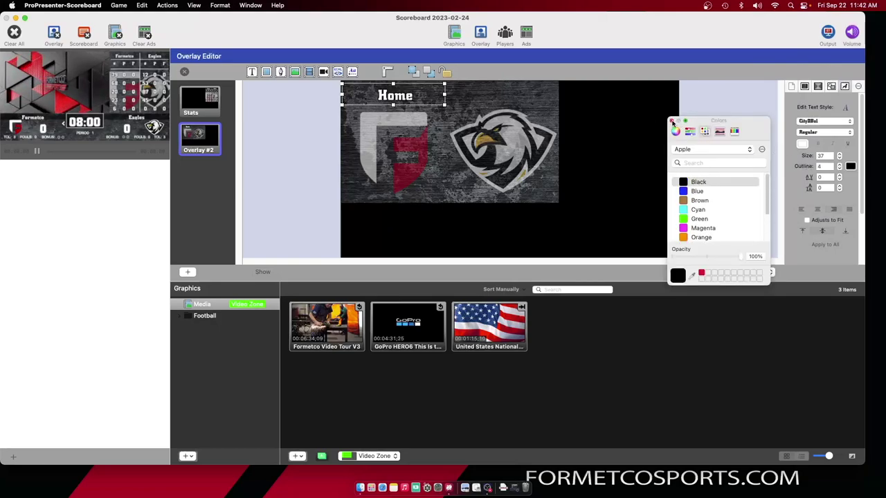
{"action": "left_click", "coordinate": [670, 121]}
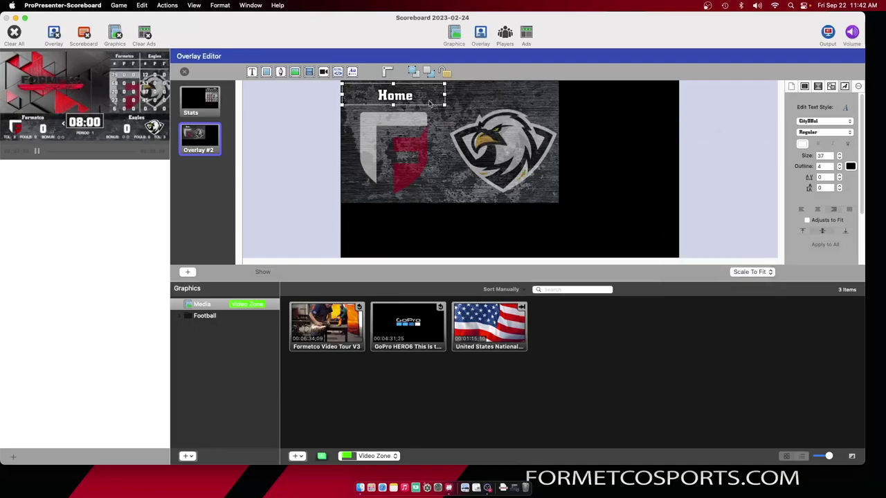
Duplicate the Home label, move the copy above the eagle logo, and change its text to "Visitor"
{"action": "key", "text": "super+d"}
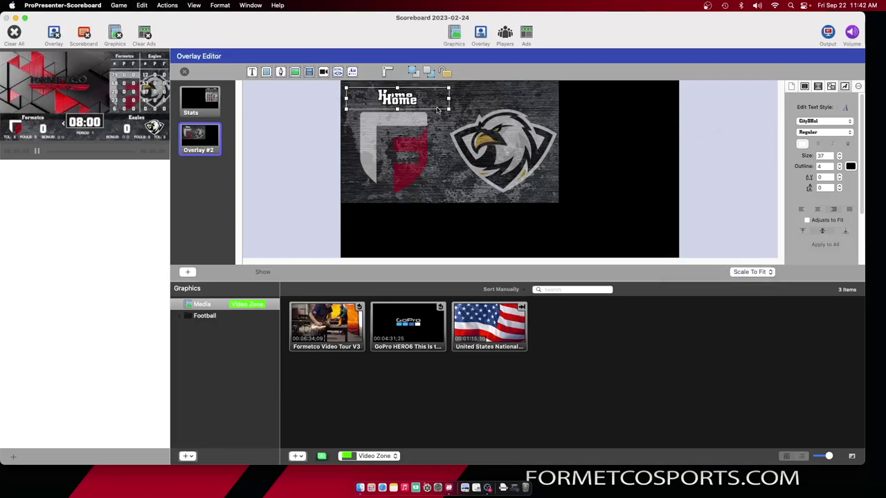
{"action": "left_click_drag", "start_coordinate": [412, 104], "coordinate": [508, 97]}
{"action": "double_click", "coordinate": [508, 97]}
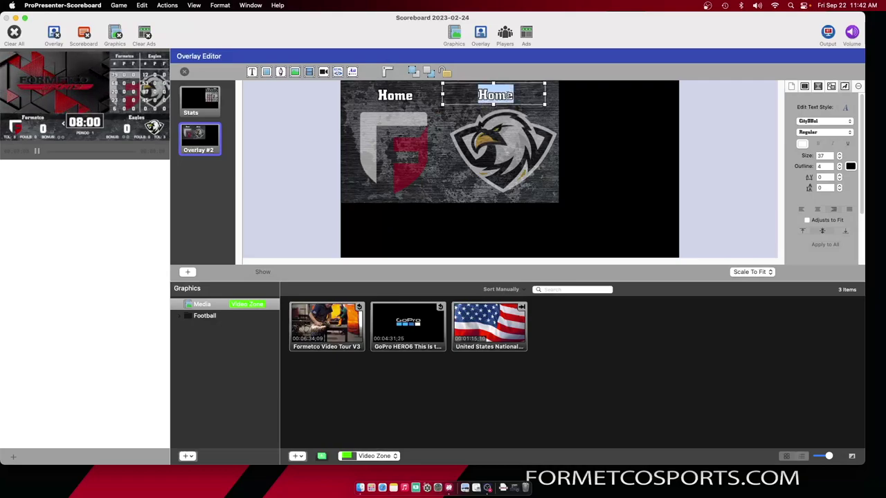
{"action": "type", "text": "Visitor"}
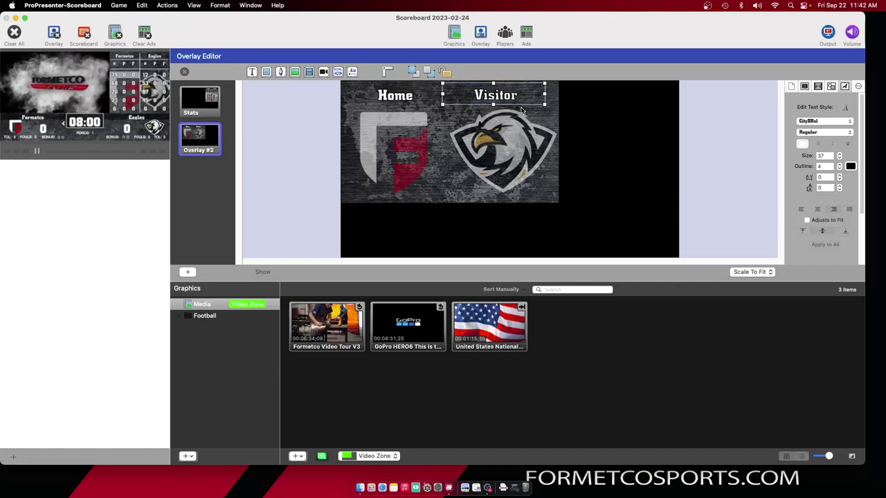
{"action": "left_click", "coordinate": [602, 130]}
Shift the Visitor label slightly right so that it is centered above the eagle logo, and deselect it
{"action": "left_click", "coordinate": [510, 98]}
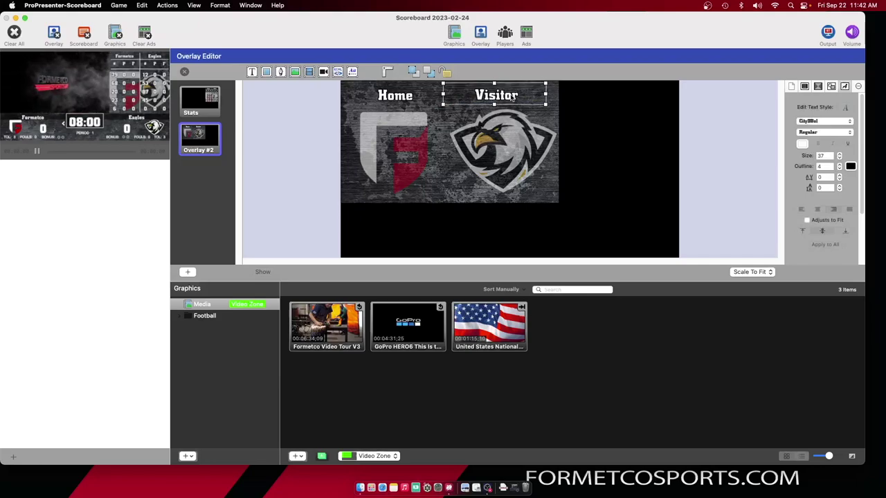
{"action": "left_click_drag", "start_coordinate": [510, 99], "coordinate": [519, 98]}
{"action": "left_click", "coordinate": [573, 122]}
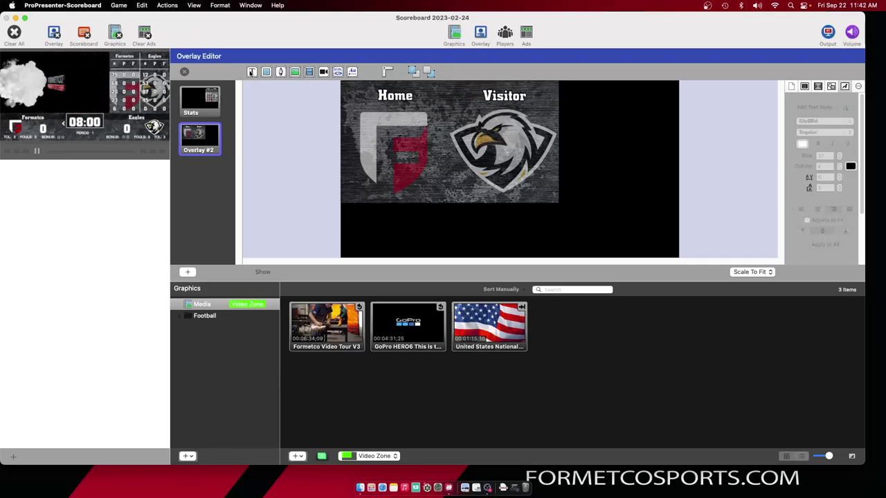
Add a new empty text box to the overlay and set its width and height to 50
{"action": "left_click", "coordinate": [252, 74]}
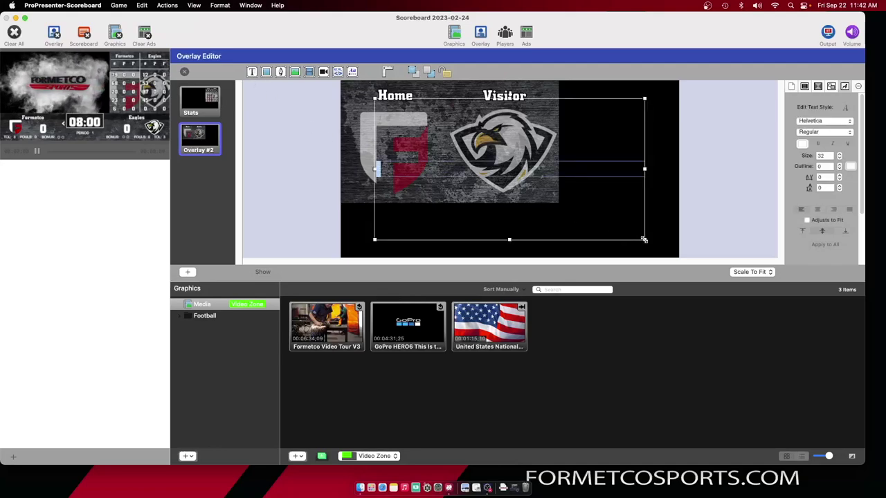
{"action": "left_click", "coordinate": [830, 87]}
{"action": "left_click", "coordinate": [814, 106]}
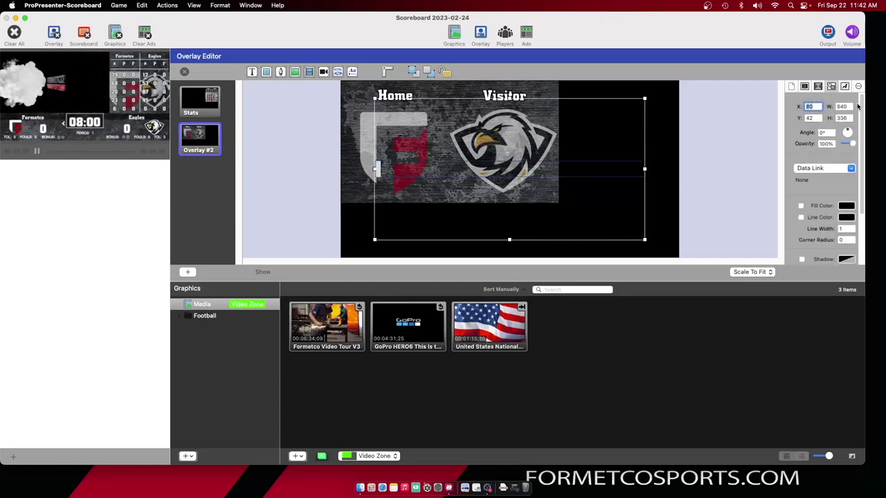
{"action": "left_click", "coordinate": [842, 106]}
{"action": "type", "text": "50"}
{"action": "key", "text": "Return"}
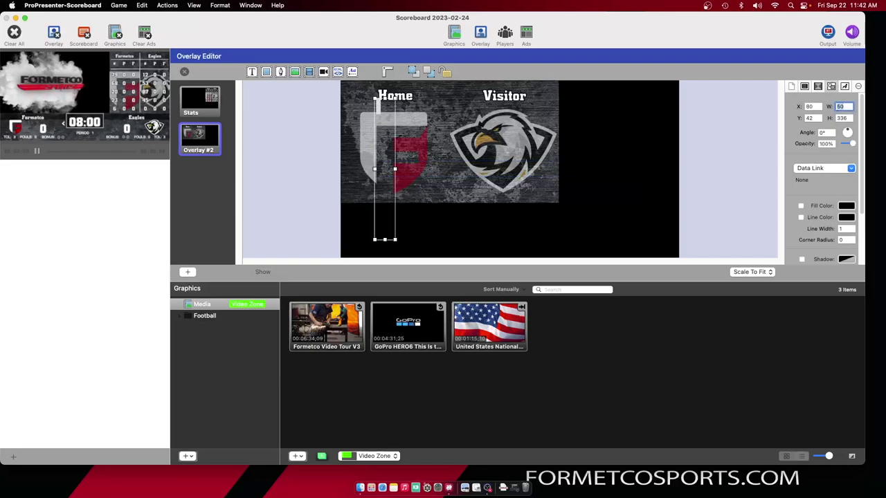
{"action": "left_click", "coordinate": [846, 118]}
{"action": "type", "text": "50"}
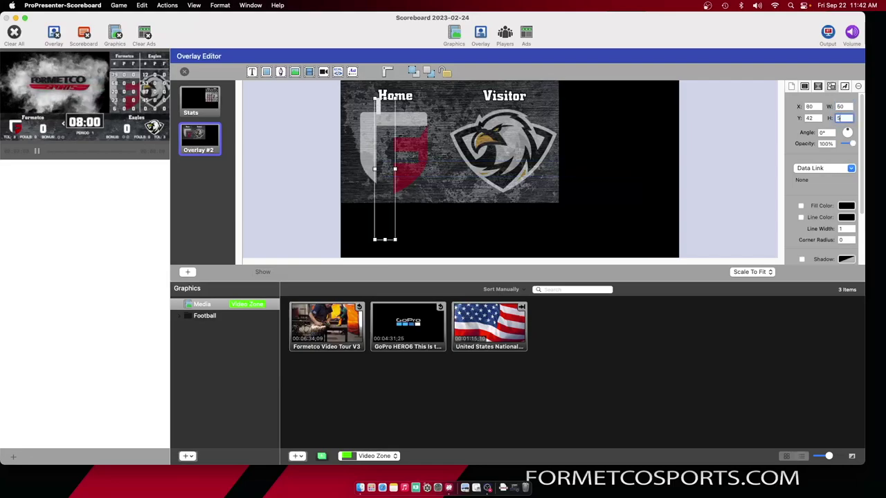
{"action": "key", "text": "Return"}
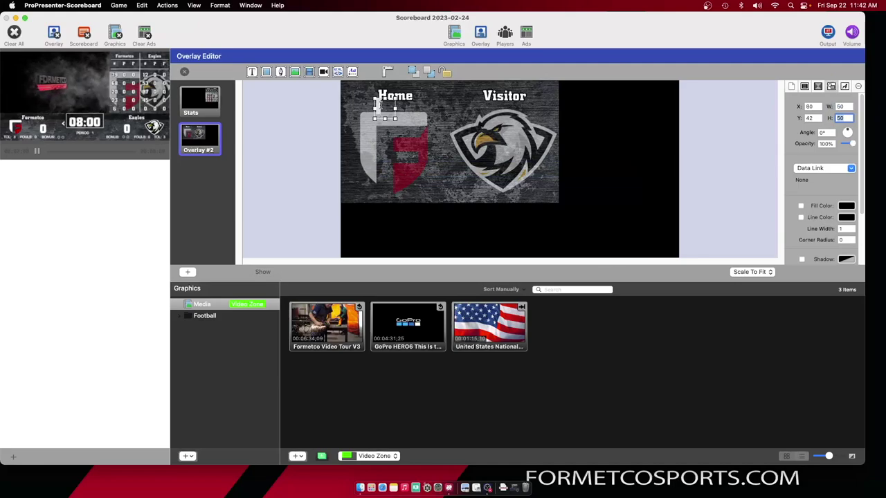
Enter "#" in the new text box, center it, and set its font to CityDBol at size 34
{"action": "left_click", "coordinate": [379, 106]}
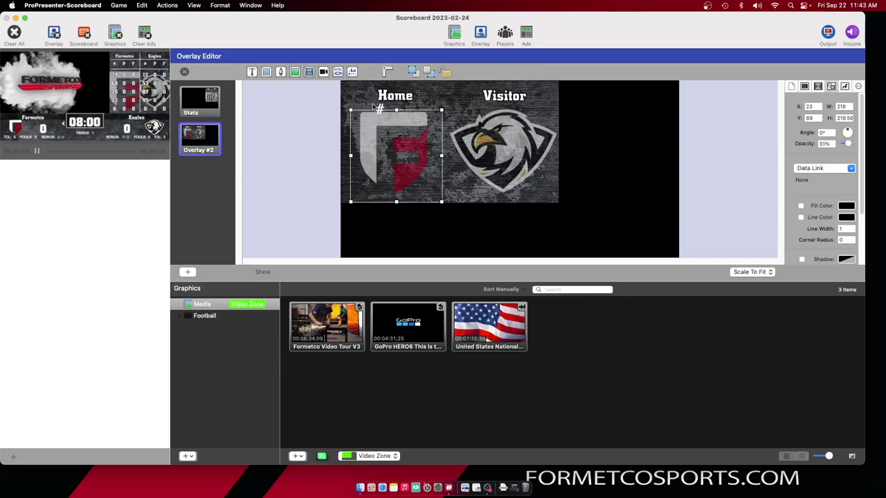
{"action": "left_click", "coordinate": [845, 87]}
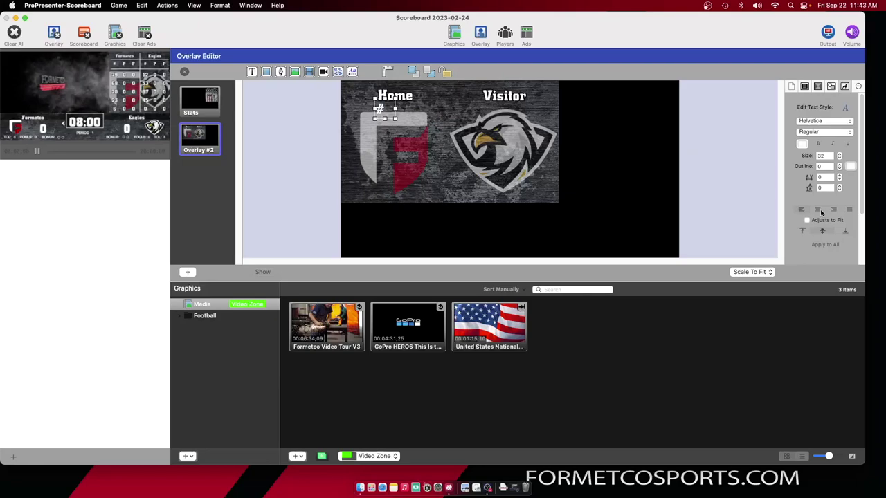
{"action": "left_click", "coordinate": [834, 122]}
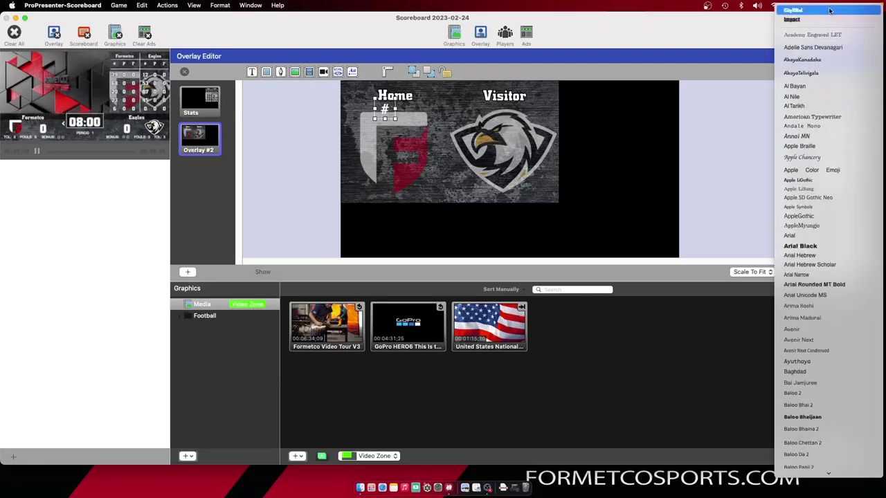
{"action": "left_click", "coordinate": [816, 12]}
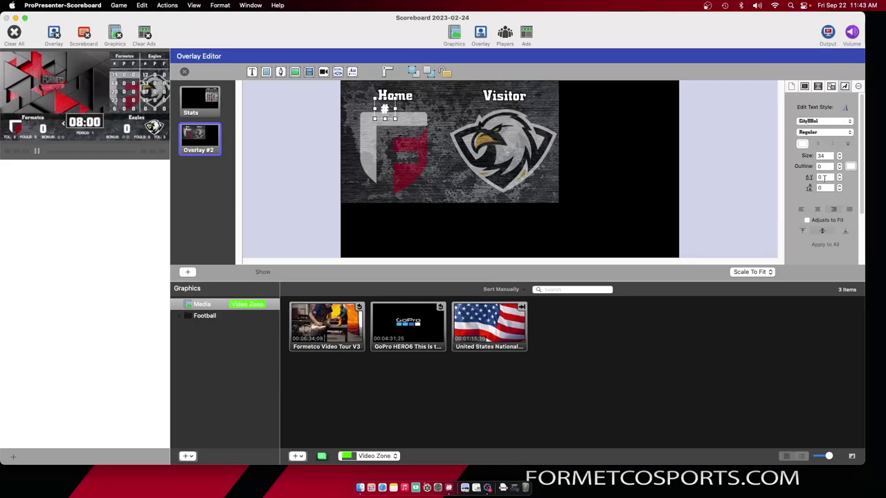
Give the # label a black outline with a thickness of 4 and deselect it
{"action": "left_click", "coordinate": [839, 164]}
{"action": "left_click", "coordinate": [839, 164]}
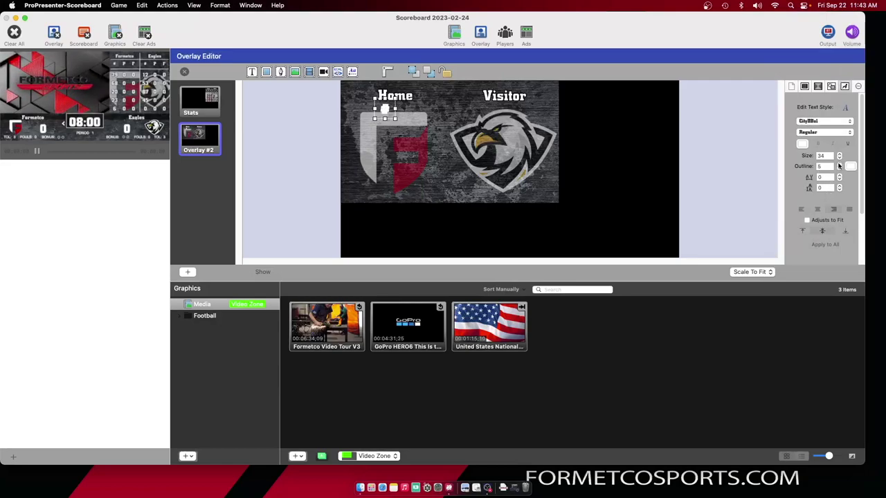
{"action": "left_click", "coordinate": [838, 168]}
{"action": "left_click", "coordinate": [850, 167]}
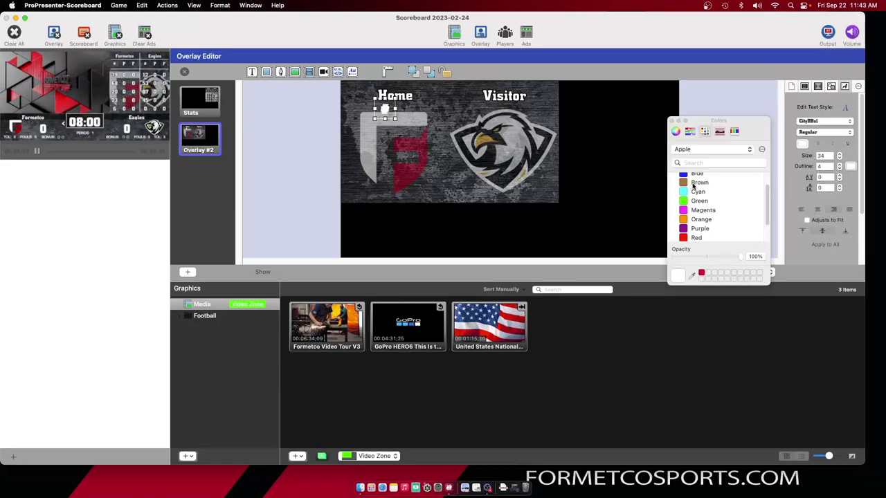
{"action": "scroll", "coordinate": [693, 186], "scroll_direction": "up", "scroll_amount": 1}
{"action": "left_click", "coordinate": [695, 182]}
{"action": "left_click", "coordinate": [638, 187]}
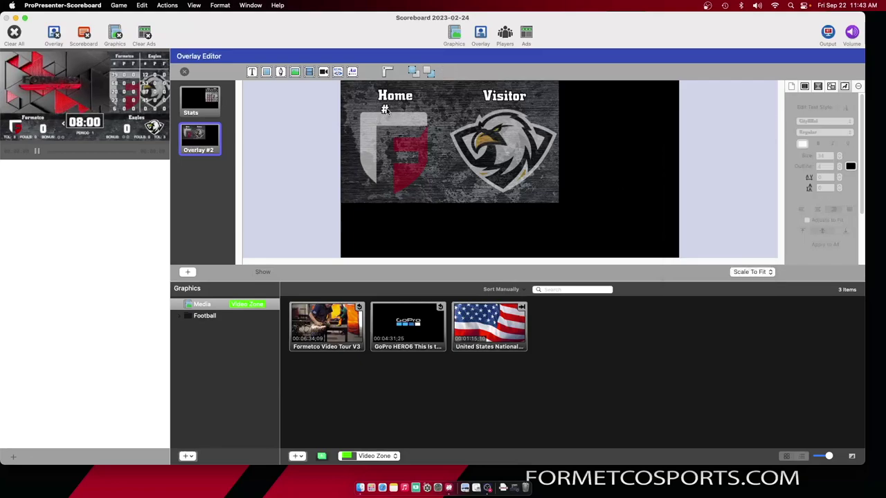
Move the # label below and left of Home, and duplicate it twice to form an evenly spaced row of three
{"action": "left_click_drag", "start_coordinate": [385, 109], "coordinate": [361, 118]}
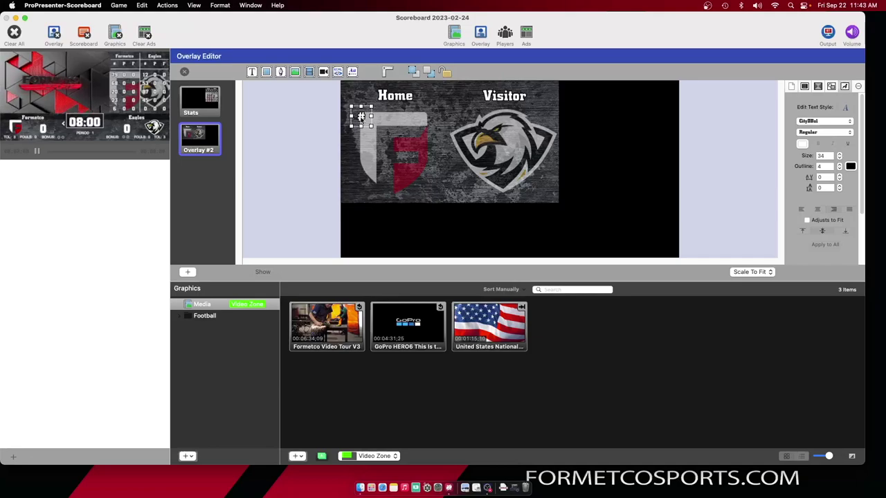
{"action": "left_click_drag", "start_coordinate": [360, 117], "coordinate": [361, 117]}
{"action": "key", "text": "super+d"}
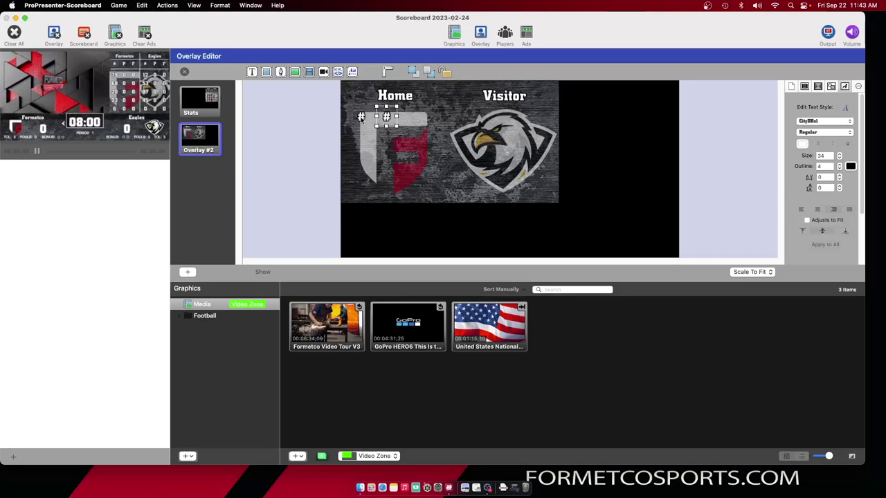
{"action": "key", "text": "Right"}
{"action": "key", "text": "Right"}
{"action": "key", "text": "Right"}
{"action": "key", "text": "Right"}
{"action": "key", "text": "Right"}
{"action": "key", "text": "Right"}
{"action": "key", "text": "Right"}
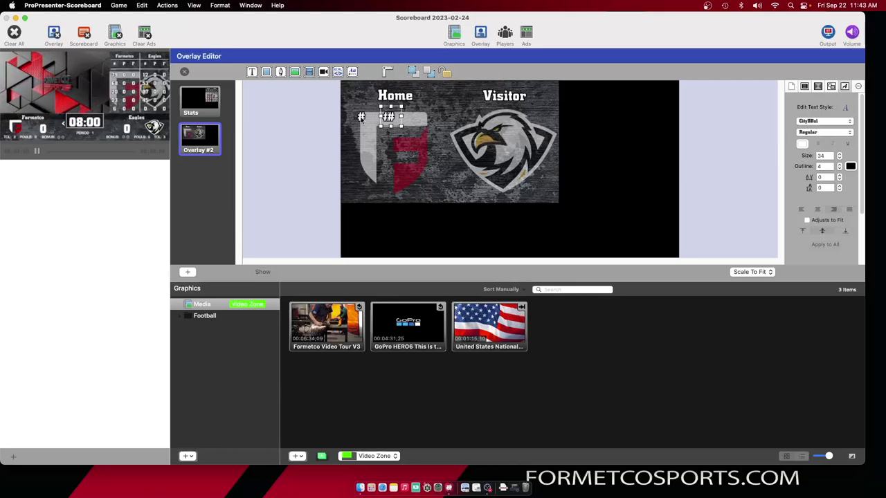
{"action": "key", "text": "super+d"}
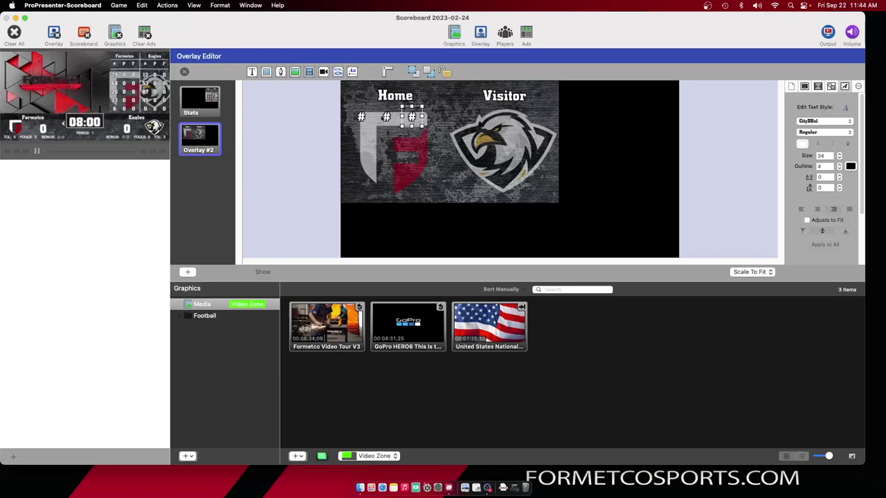
Change the second label in the Home row to "P" and the third to "F"
{"action": "left_click", "coordinate": [385, 117]}
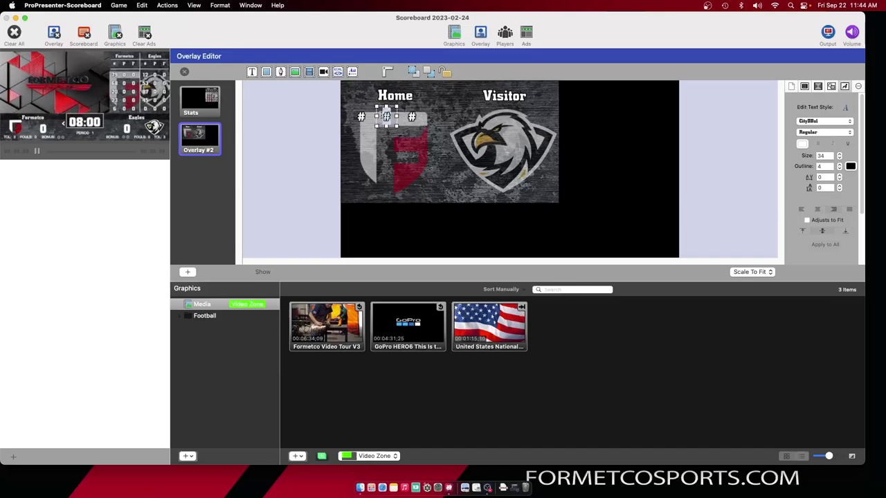
{"action": "type", "text": "P"}
{"action": "double_click", "coordinate": [411, 116]}
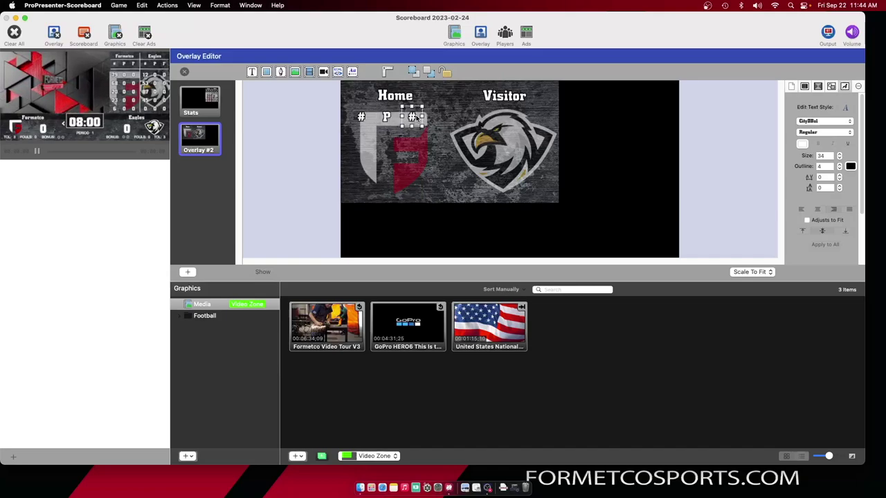
{"action": "type", "text": "F"}
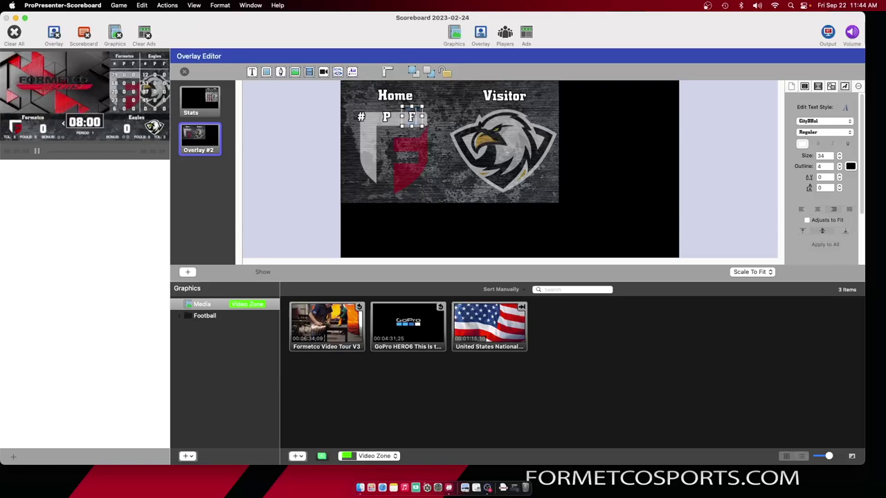
{"action": "left_click", "coordinate": [419, 121]}
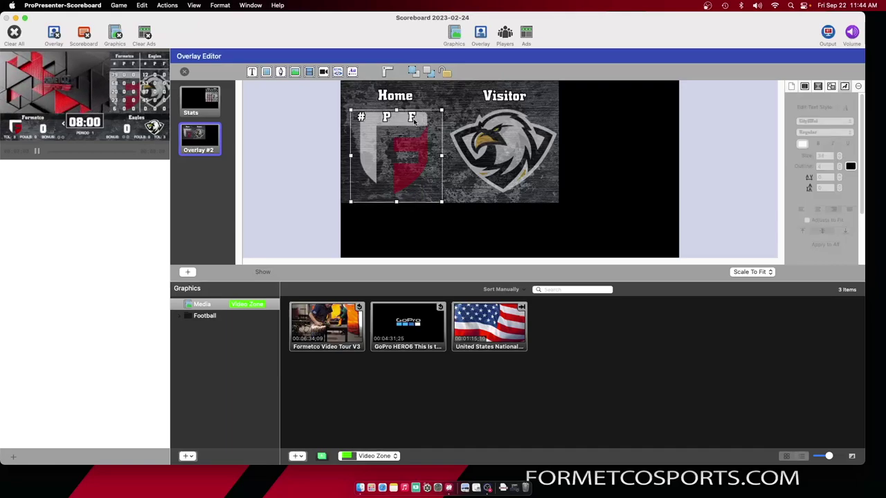
Copy the #, P and F labels under Home and place the copies at the same height, centered beneath Visitor
{"action": "left_click", "coordinate": [361, 117]}
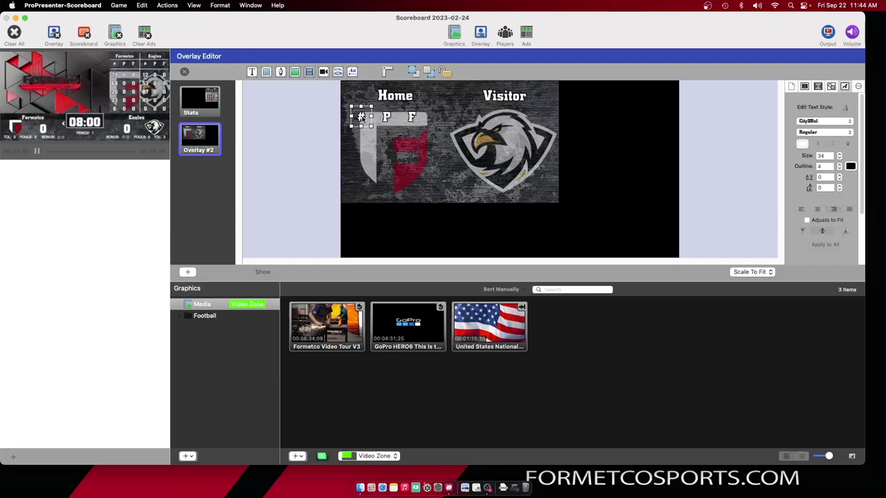
{"action": "left_click", "coordinate": [386, 118], "text": "shift"}
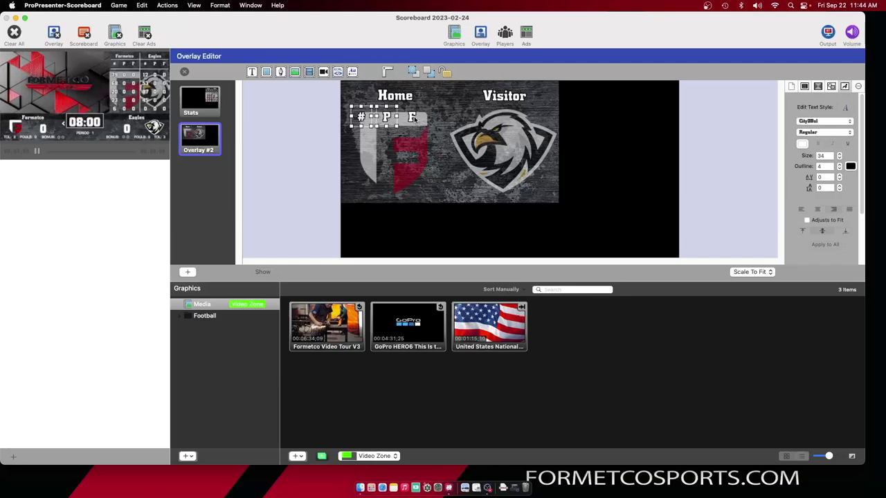
{"action": "left_click", "coordinate": [412, 117], "text": "shift"}
{"action": "key", "text": "super+c"}
{"action": "key", "text": "super+v"}
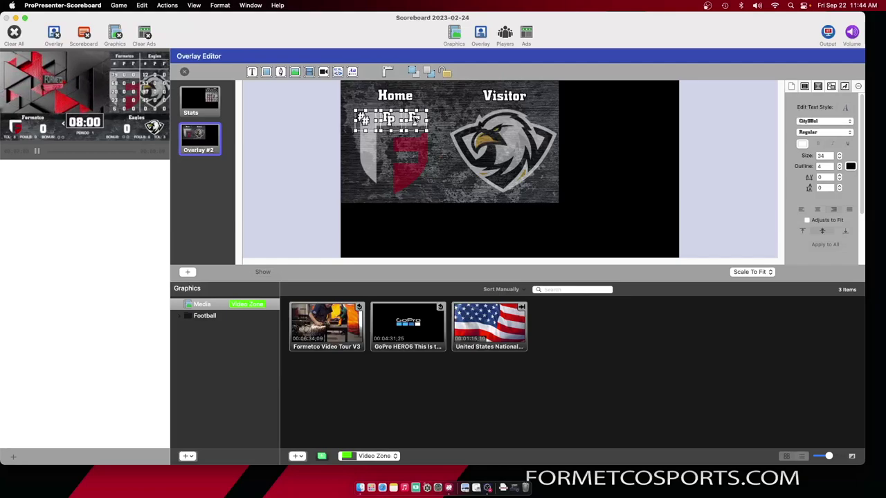
{"action": "key", "text": "Up"}
{"action": "key", "text": "Up"}
{"action": "key", "text": "Up"}
{"action": "key", "text": "Up"}
{"action": "key", "text": "Up"}
{"action": "key", "text": "Up"}
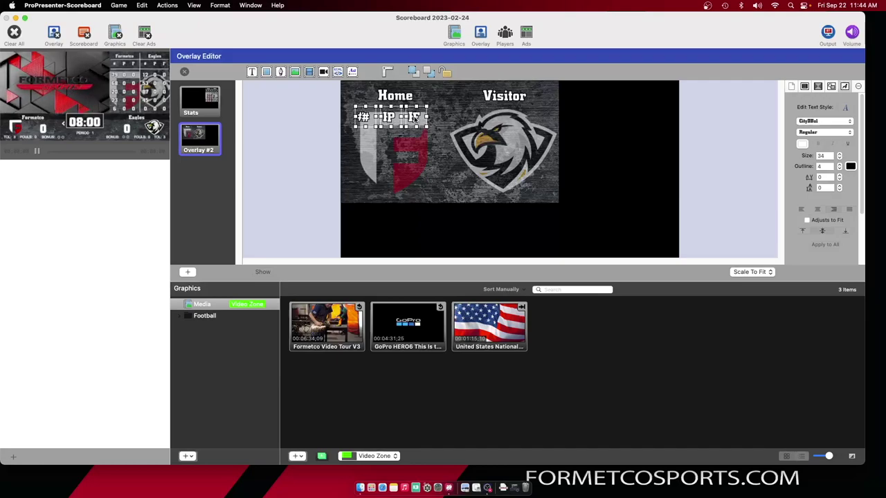
{"action": "key", "text": "shift+Right"}
{"action": "key", "text": "shift+Right"}
{"action": "key", "text": "shift+Right"}
{"action": "key", "text": "shift+Right"}
{"action": "key", "text": "shift+Right"}
{"action": "key", "text": "shift+Right"}
{"action": "key", "text": "shift+Right"}
{"action": "key", "text": "shift+Right"}
{"action": "key", "text": "shift+Right"}
{"action": "key", "text": "shift+Right"}
{"action": "key", "text": "shift+Right"}
{"action": "key", "text": "shift+Right"}
{"action": "key", "text": "shift+Right"}
{"action": "key", "text": "shift+Right"}
{"action": "key", "text": "shift+Right"}
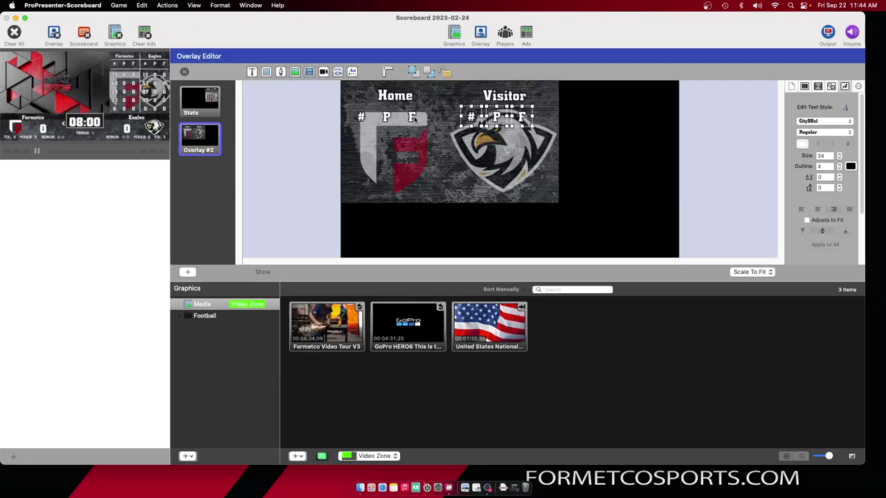
{"action": "key", "text": "Right"}
{"action": "key", "text": "Right"}
{"action": "key", "text": "Right"}
{"action": "key", "text": "Right"}
{"action": "key", "text": "Right"}
{"action": "key", "text": "Right"}
{"action": "key", "text": "Right"}
{"action": "key", "text": "Right"}
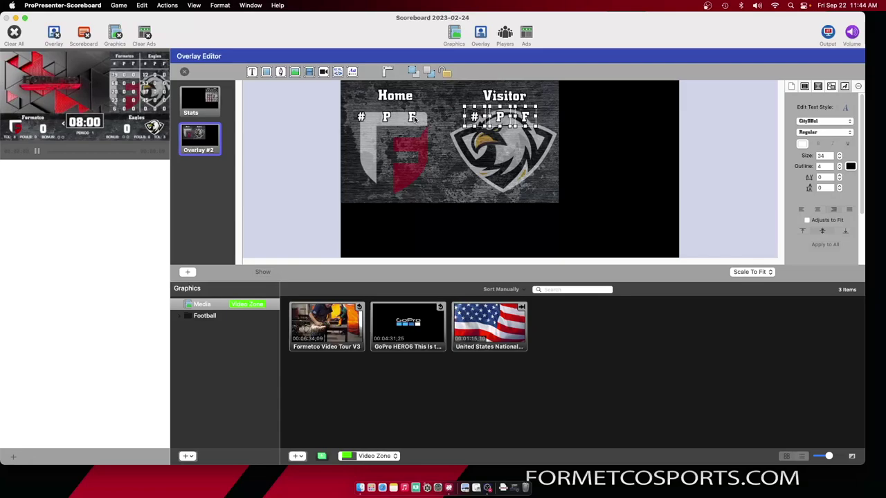
{"action": "key", "text": "Right"}
{"action": "key", "text": "Right"}
{"action": "key", "text": "Right"}
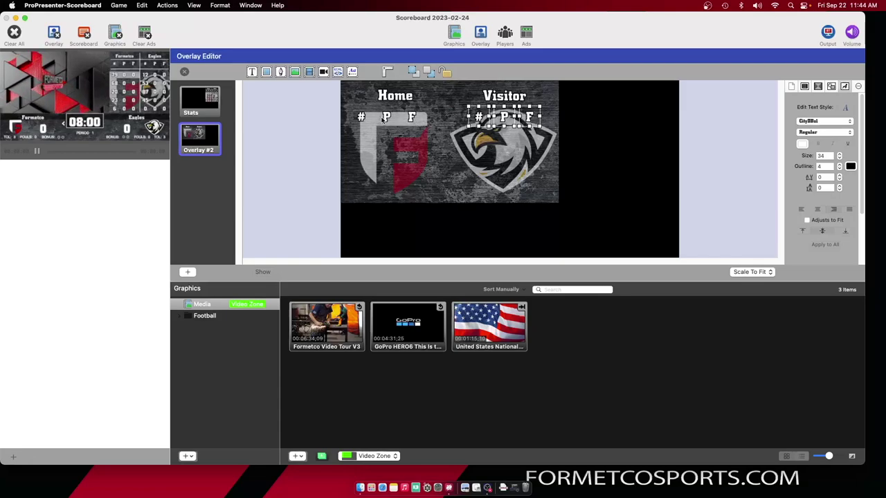
Duplicate all six #, P and F labels and align the copies as a second row directly beneath the first
{"action": "left_click", "coordinate": [385, 118], "text": "shift"}
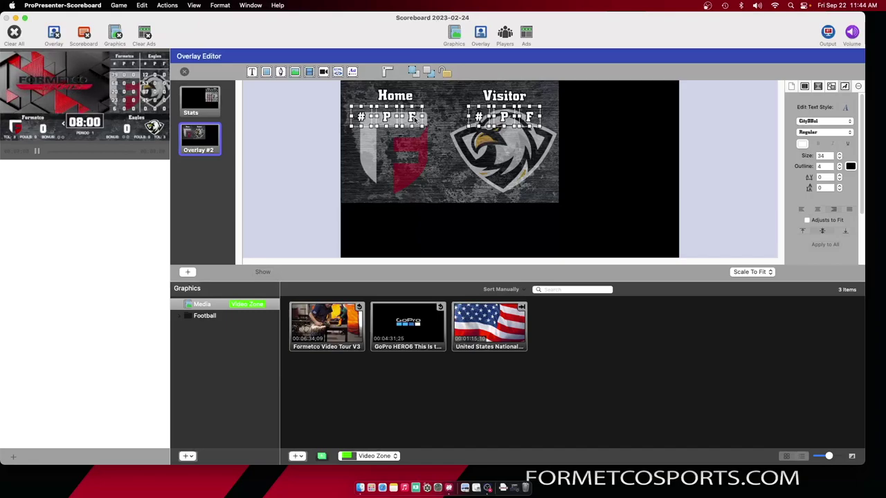
{"action": "key", "text": "super+plus"}
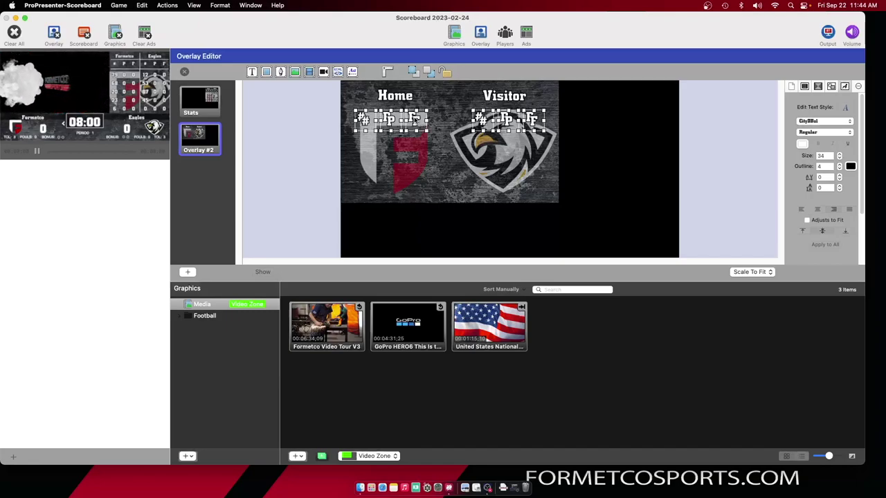
{"action": "key", "text": "Left"}
{"action": "key", "text": "Left"}
{"action": "key", "text": "Left"}
{"action": "key", "text": "Left"}
{"action": "key", "text": "Left"}
{"action": "key", "text": "Left"}
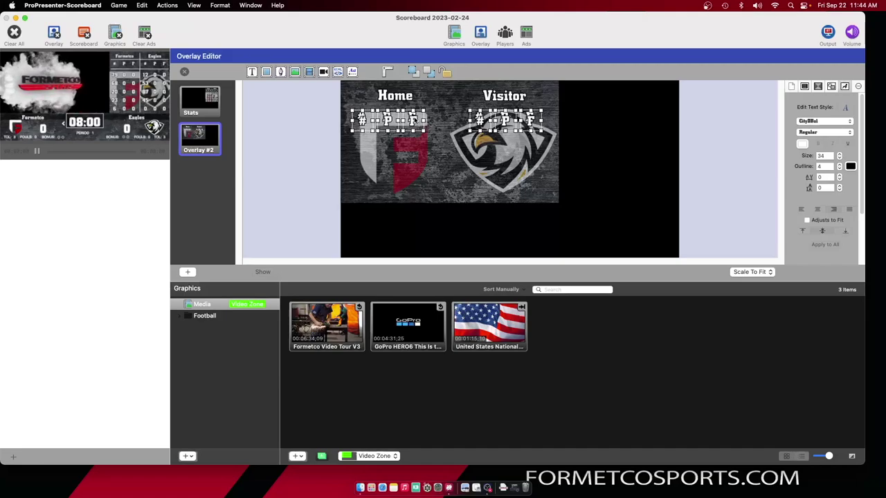
{"action": "key", "text": "shift+Down"}
{"action": "key", "text": "shift+Down"}
{"action": "key", "text": "shift+Down"}
{"action": "key", "text": "shift+Up"}
{"action": "key", "text": "shift+Up"}
{"action": "key", "text": "shift+Up"}
{"action": "key", "text": "shift+Up"}
{"action": "key", "text": "shift+Up"}
{"action": "key", "text": "shift+Up"}
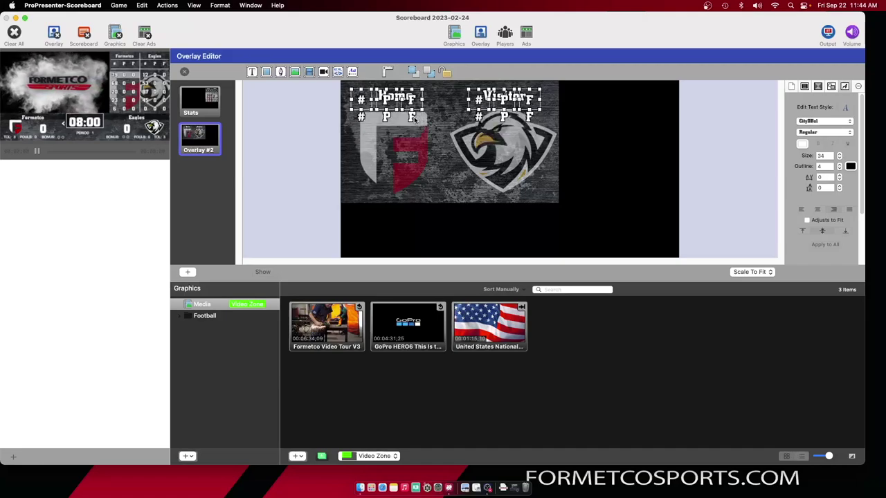
{"action": "key", "text": "shift+Down"}
{"action": "key", "text": "shift+Down"}
{"action": "key", "text": "shift+Down"}
{"action": "key", "text": "Down"}
{"action": "key", "text": "Down"}
{"action": "key", "text": "Down"}
{"action": "key", "text": "Down"}
{"action": "key", "text": "Down"}
{"action": "key", "text": "Down"}
{"action": "key", "text": "Down"}
{"action": "key", "text": "Down"}
{"action": "key", "text": "Down"}
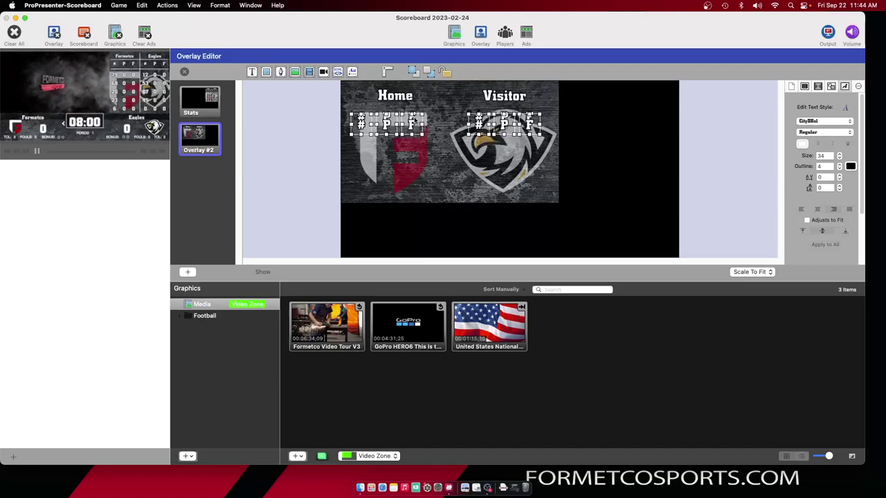
{"action": "key", "text": "Down"}
{"action": "key", "text": "Down"}
{"action": "key", "text": "Down"}
{"action": "key", "text": "Down"}
{"action": "key", "text": "Down"}
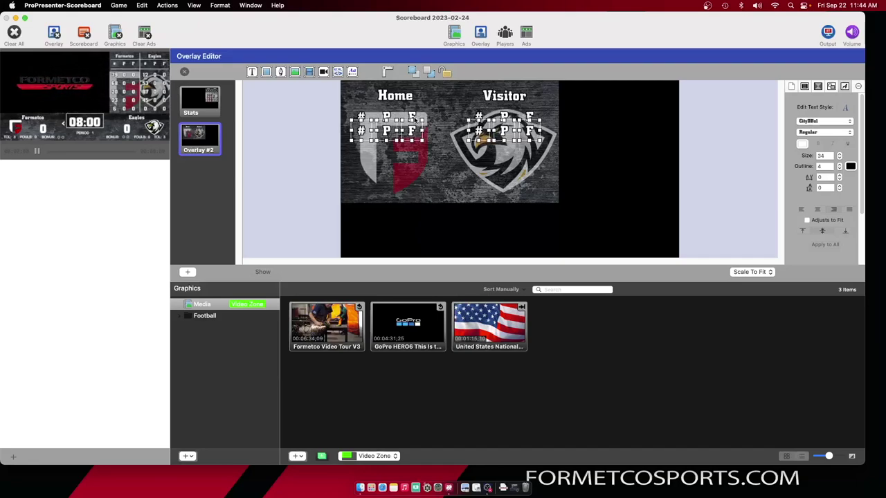
Add a third row of #, P and F copies under both teams, aligned and spaced like the rows above
{"action": "key", "text": "Right"}
{"action": "key", "text": "Right"}
{"action": "key", "text": "Right"}
{"action": "key", "text": "Right"}
{"action": "key", "text": "Right"}
{"action": "key", "text": "Right"}
{"action": "key", "text": "Down"}
{"action": "key", "text": "Down"}
{"action": "key", "text": "Down"}
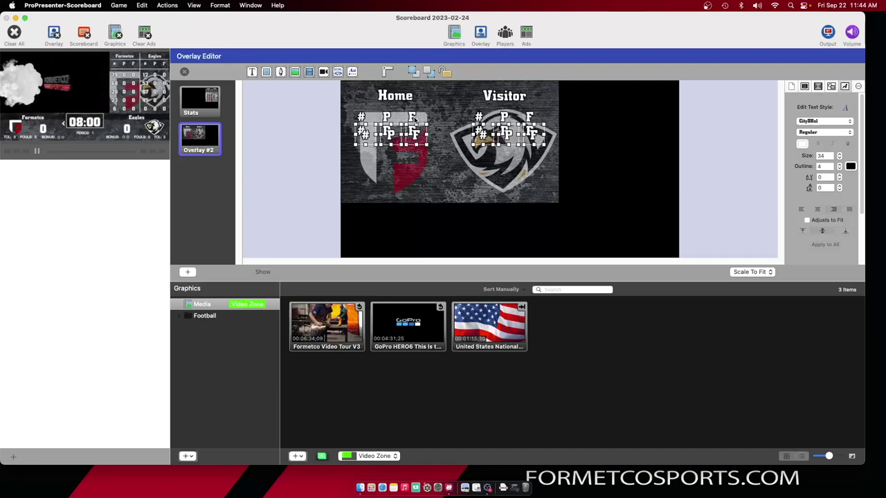
{"action": "key", "text": "Left"}
{"action": "key", "text": "Left"}
{"action": "key", "text": "Left"}
{"action": "key", "text": "Left"}
{"action": "key", "text": "Left"}
{"action": "key", "text": "Left"}
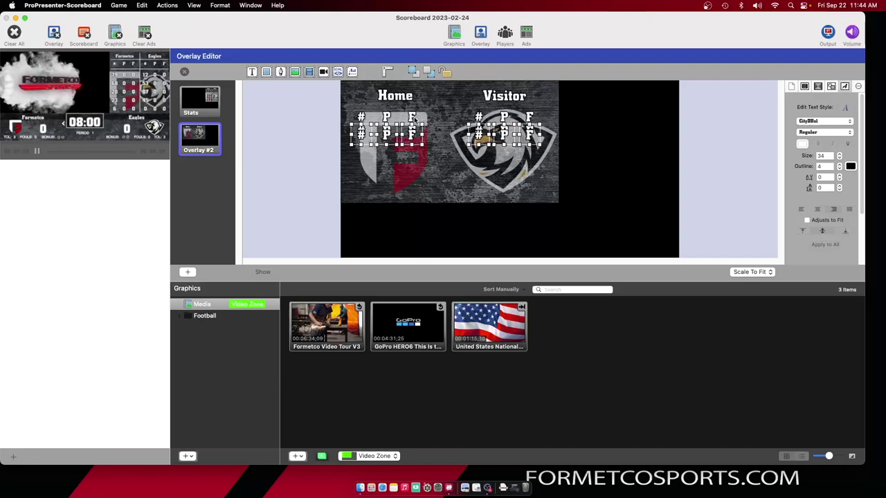
{"action": "key", "text": "Down"}
{"action": "key", "text": "Down"}
{"action": "key", "text": "Down"}
{"action": "key", "text": "Down"}
{"action": "key", "text": "Down"}
{"action": "key", "text": "Down"}
{"action": "key", "text": "Down"}
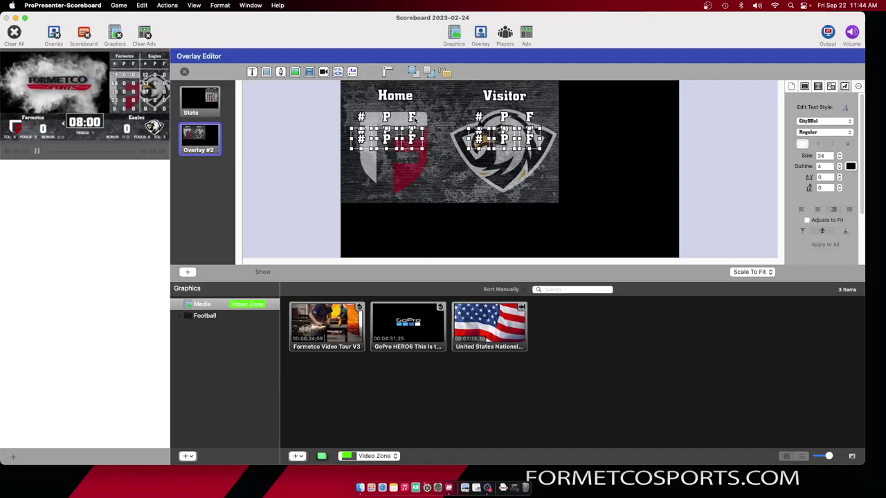
{"action": "key", "text": "Down"}
{"action": "key", "text": "Down"}
{"action": "key", "text": "Down"}
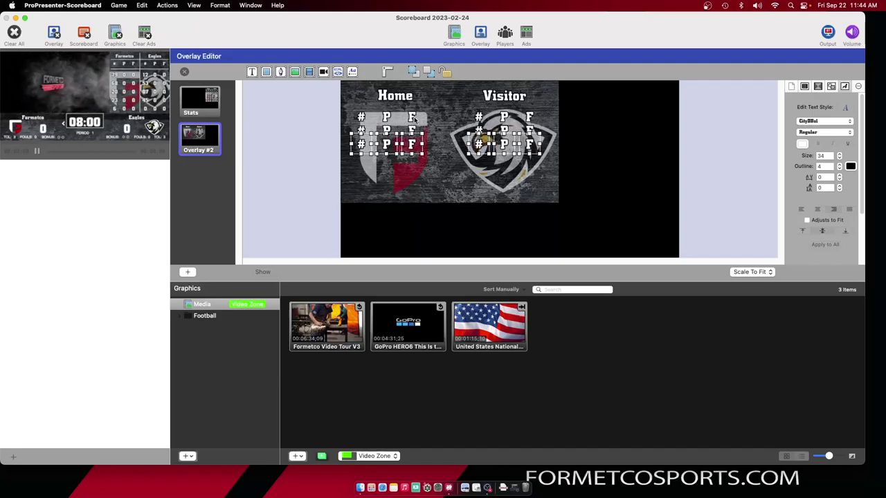
Add a fourth row of #, P and F copies beneath the third, keeping the column alignment and row spacing
{"action": "key", "text": "Down"}
{"action": "key", "text": "Down"}
{"action": "key", "text": "Down"}
{"action": "key", "text": "Right"}
{"action": "key", "text": "Right"}
{"action": "key", "text": "Right"}
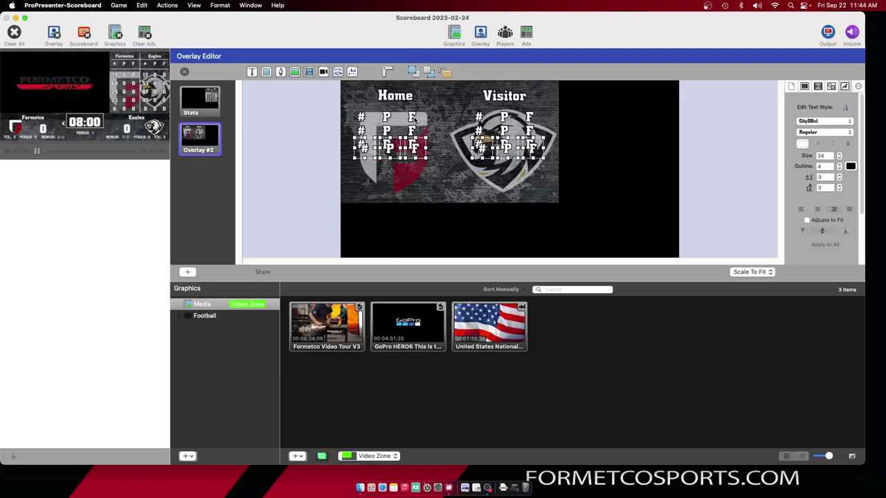
{"action": "key", "text": "Left"}
{"action": "key", "text": "Left"}
{"action": "key", "text": "Left"}
{"action": "key", "text": "Left"}
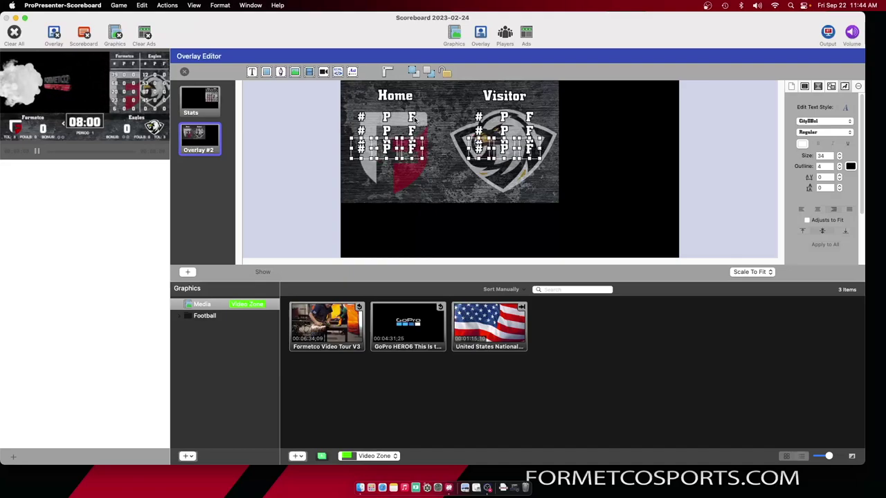
{"action": "key", "text": "Down"}
{"action": "key", "text": "Down"}
{"action": "key", "text": "Down"}
{"action": "key", "text": "Down"}
{"action": "key", "text": "Down"}
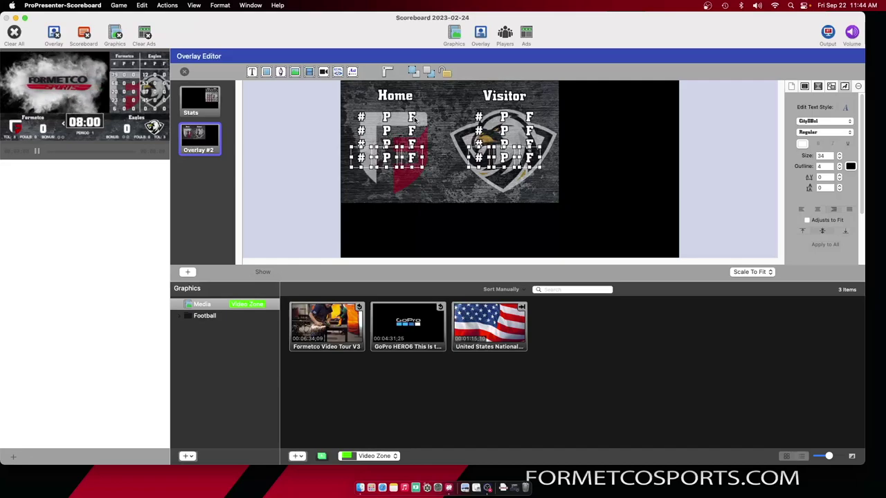
Add a fifth row of #, P and F copies beneath the fourth under both teams, keeping the column alignment and row spacing
{"action": "key", "text": "Down"}
{"action": "key", "text": "Down"}
{"action": "key", "text": "Down"}
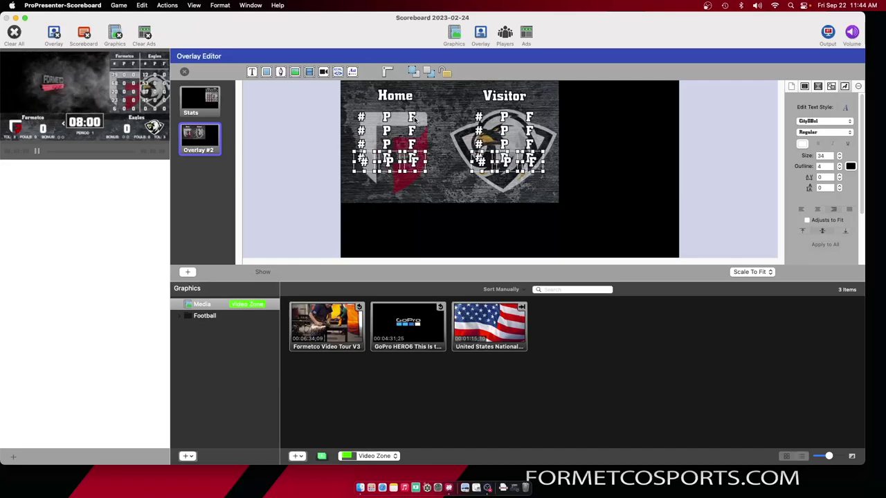
{"action": "key", "text": "Down"}
{"action": "key", "text": "Down"}
{"action": "key", "text": "Down"}
{"action": "key", "text": "Down"}
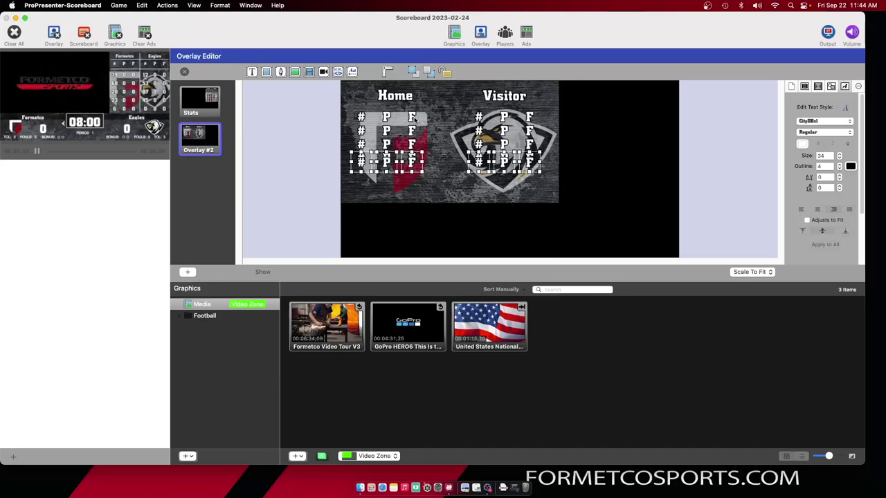
{"action": "key", "text": "Down"}
{"action": "key", "text": "Down"}
{"action": "key", "text": "Down"}
{"action": "key", "text": "Down"}
{"action": "key", "text": "Down"}
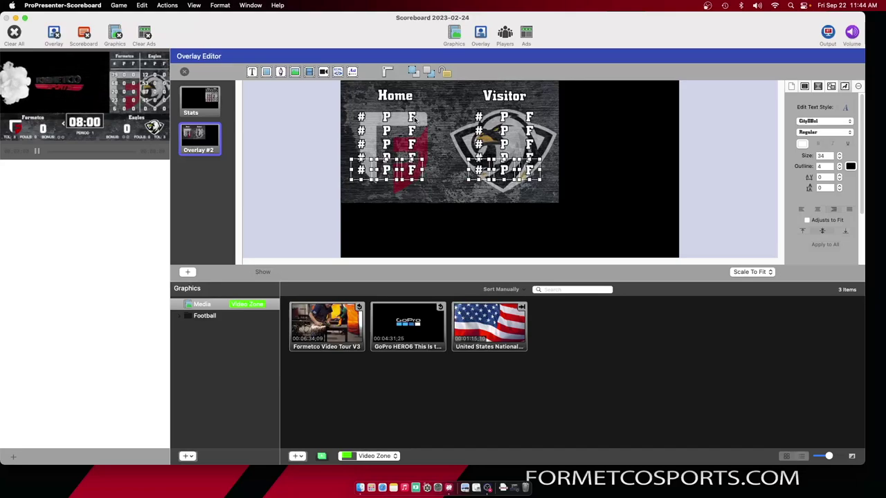
{"action": "left_click", "coordinate": [603, 168]}
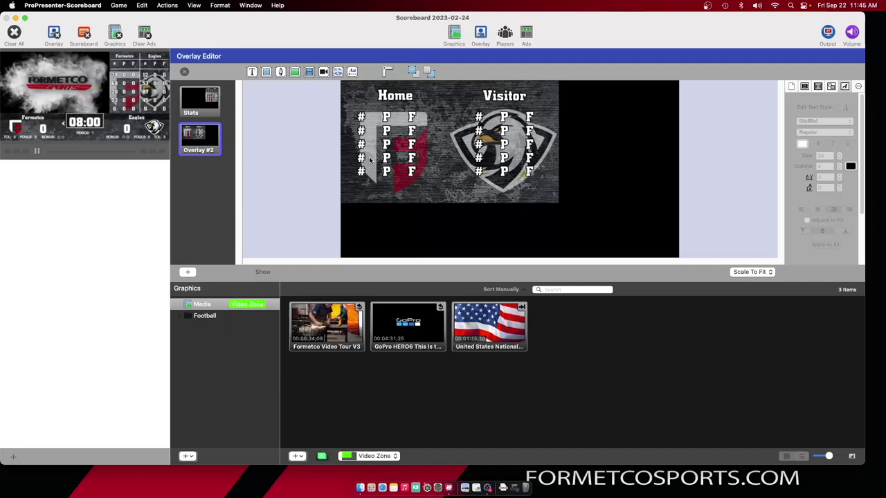
Link the first-row # label under Home to the home Players on Court value 1 Number
{"action": "left_click", "coordinate": [361, 118]}
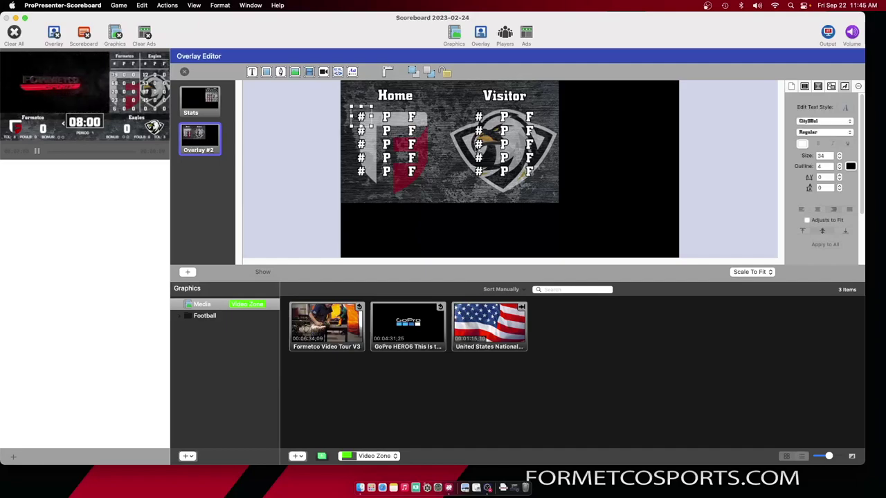
{"action": "left_click", "coordinate": [821, 88]}
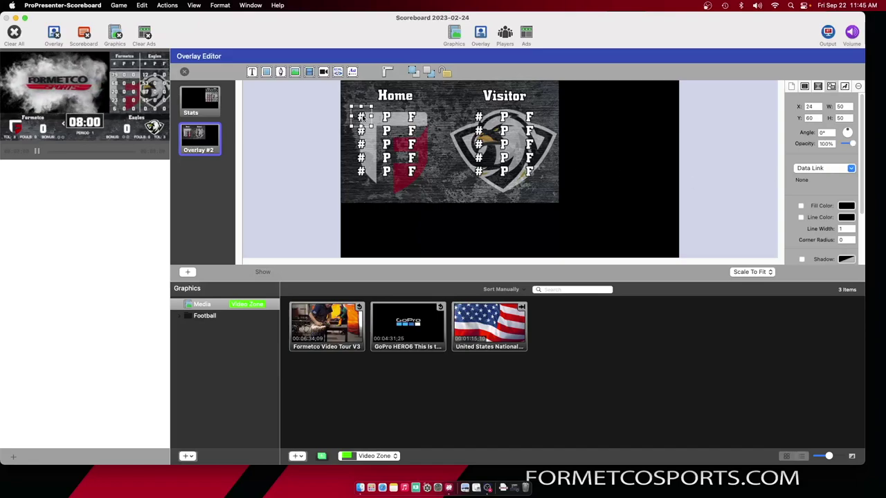
{"action": "left_click", "coordinate": [824, 169]}
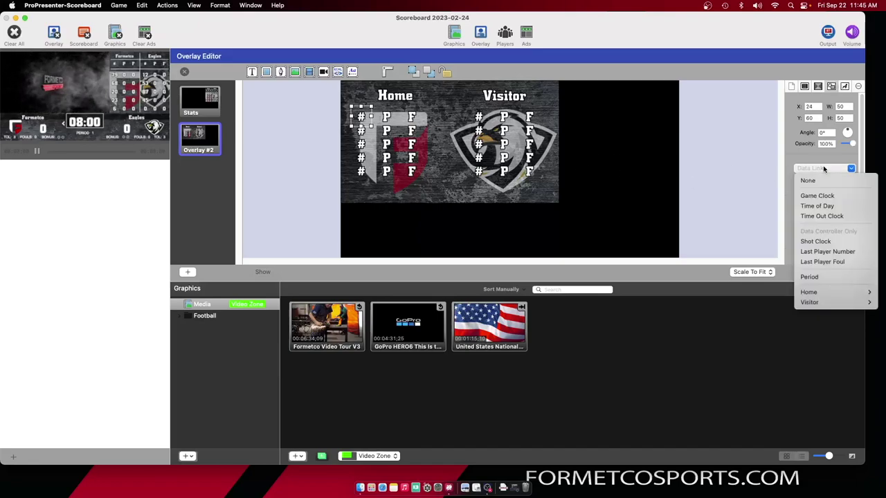
{"action": "mouse_move", "coordinate": [829, 291]}
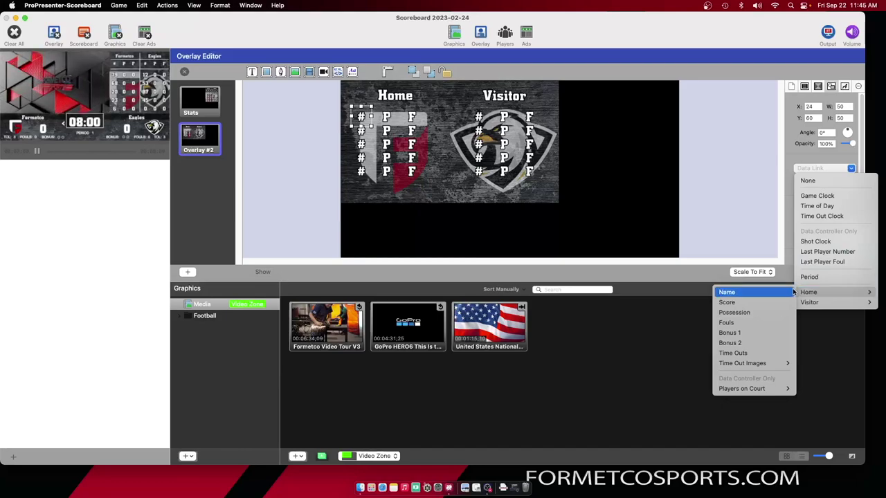
{"action": "mouse_move", "coordinate": [769, 389]}
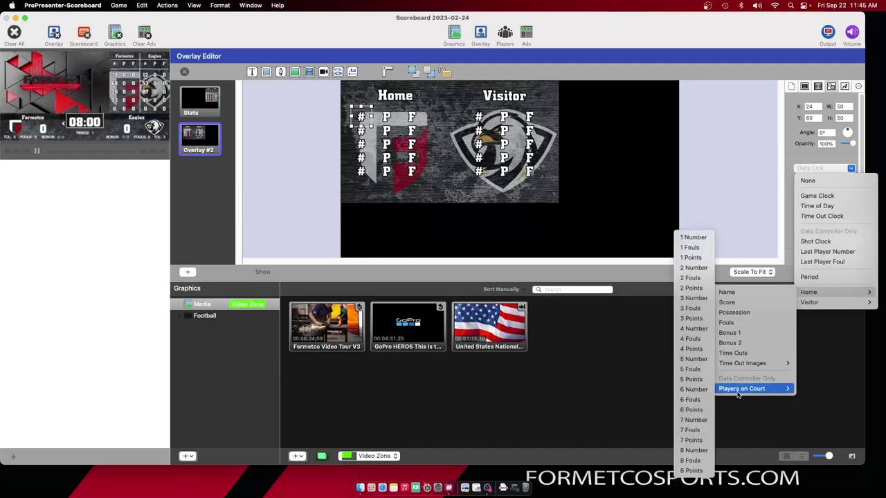
{"action": "left_click", "coordinate": [694, 241]}
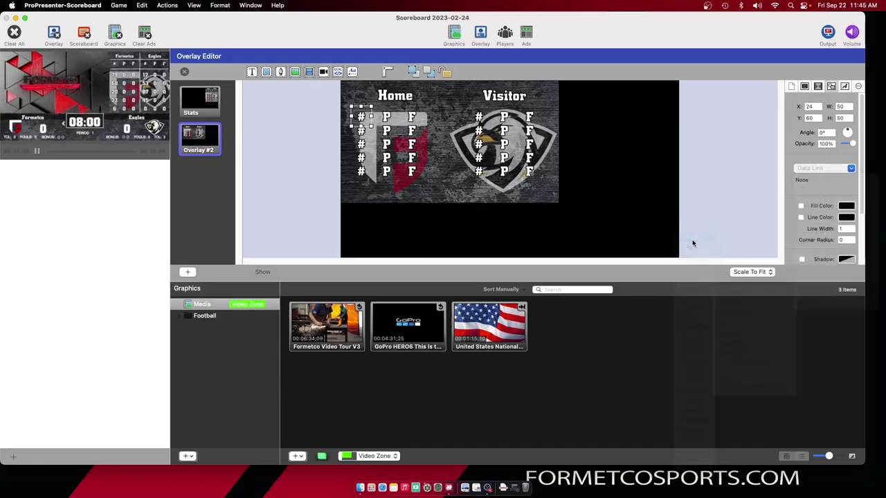
Link the first-row P label under Home to the home Players on Court value 1 Points
{"action": "left_click", "coordinate": [386, 123]}
{"action": "left_click", "coordinate": [387, 116]}
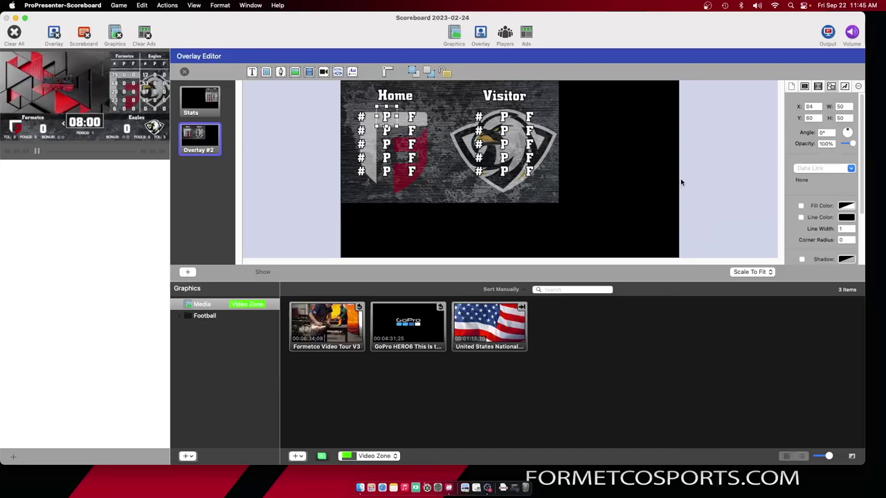
{"action": "left_click", "coordinate": [838, 169]}
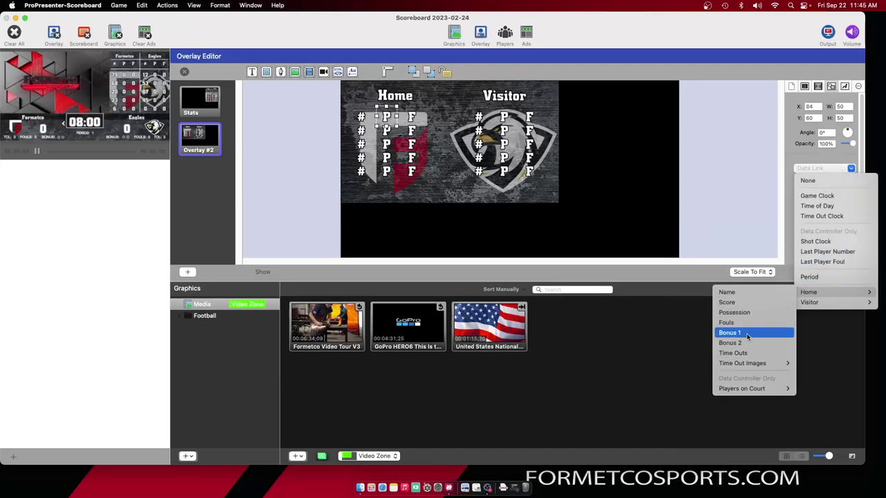
{"action": "mouse_move", "coordinate": [747, 390]}
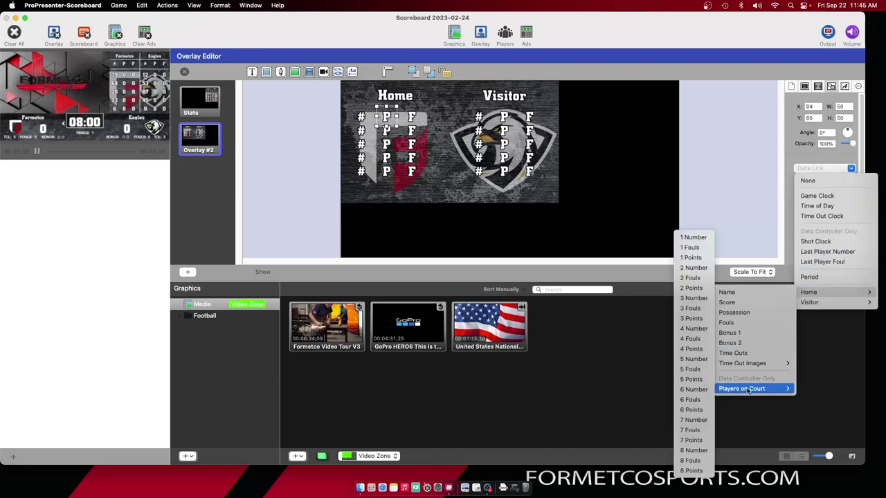
{"action": "left_click", "coordinate": [697, 257]}
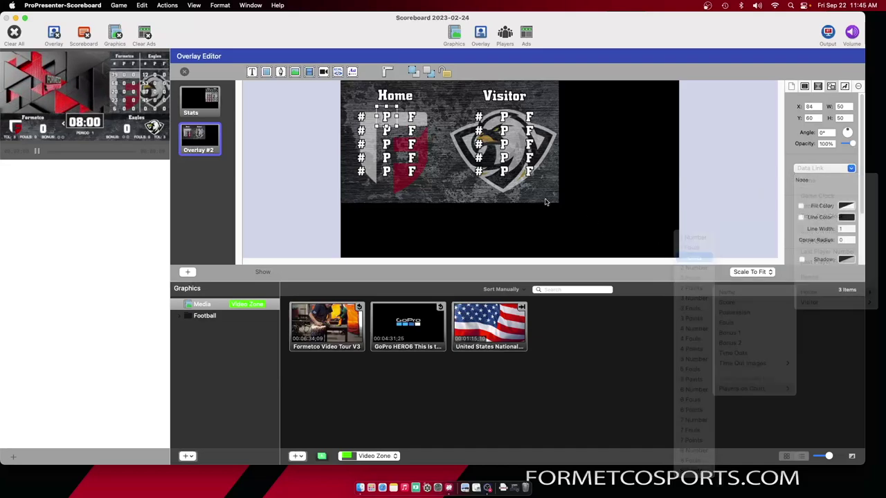
Link the first-row F label under Home to the home Players on Court value 1 Fouls
{"action": "left_click", "coordinate": [412, 118]}
{"action": "left_click", "coordinate": [824, 171]}
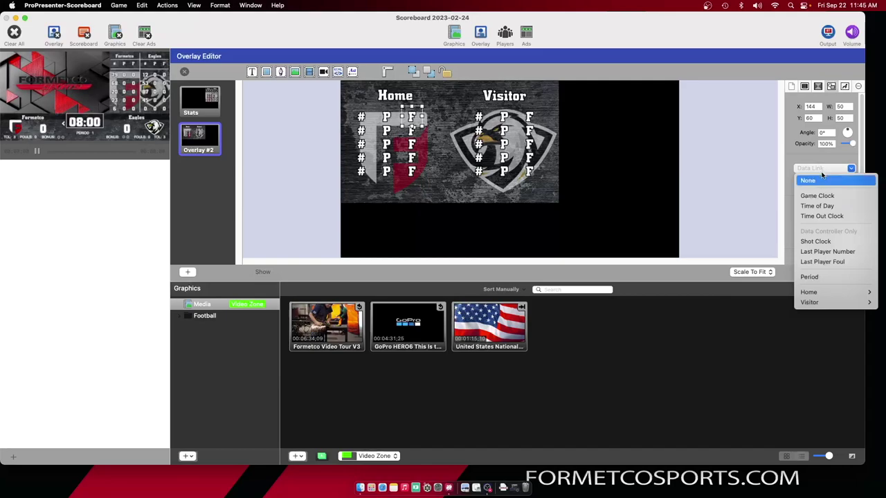
{"action": "mouse_move", "coordinate": [831, 292]}
{"action": "mouse_move", "coordinate": [764, 389]}
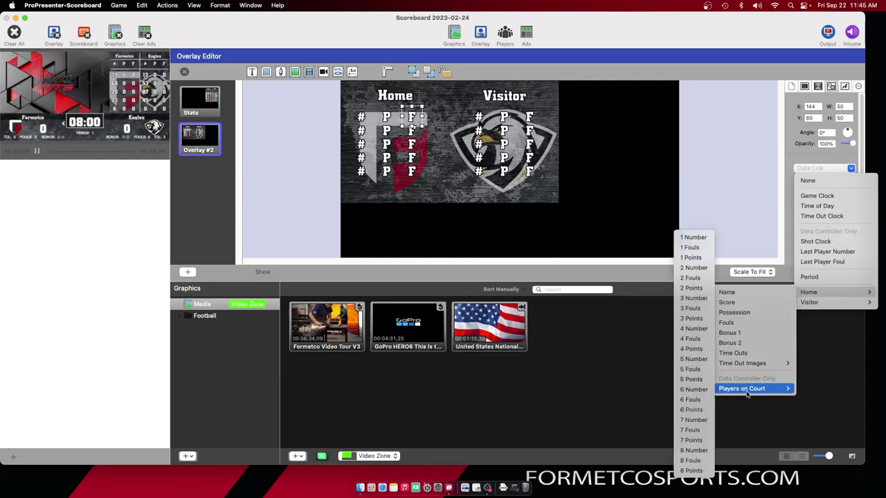
{"action": "left_click", "coordinate": [692, 248]}
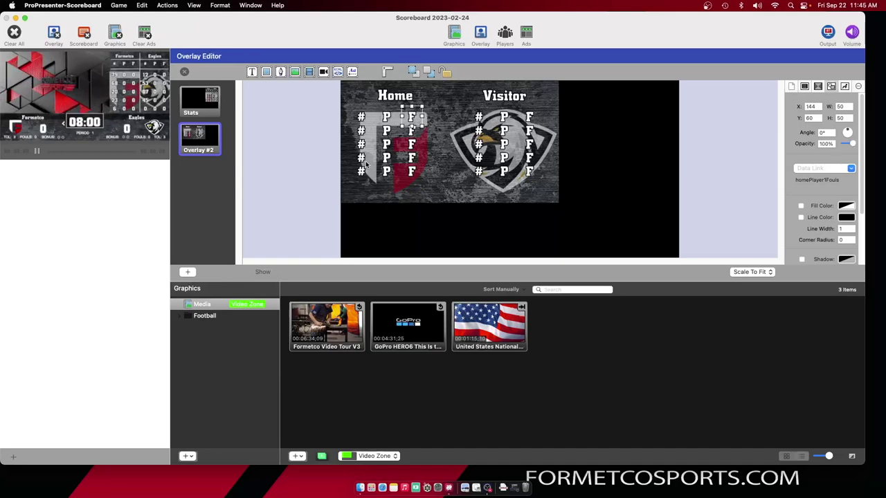
Link the Home heading to the home team's Name data
{"action": "left_click", "coordinate": [391, 96]}
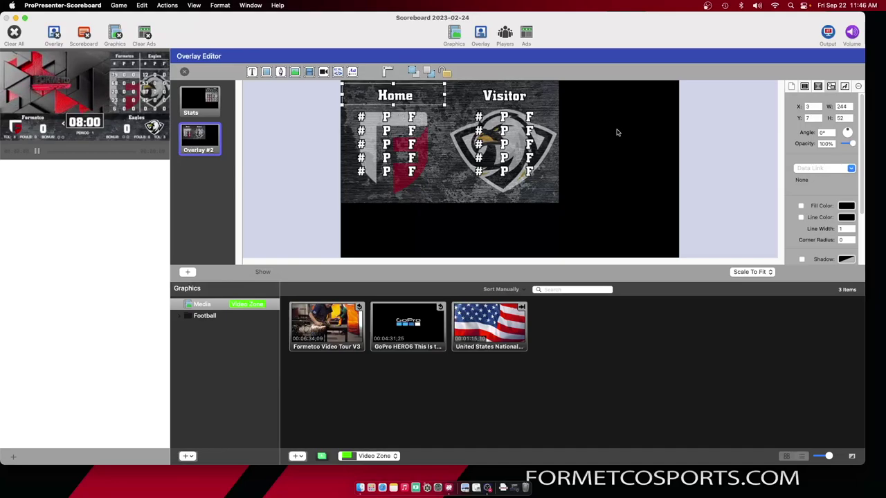
{"action": "left_click", "coordinate": [805, 169]}
{"action": "mouse_move", "coordinate": [826, 291]}
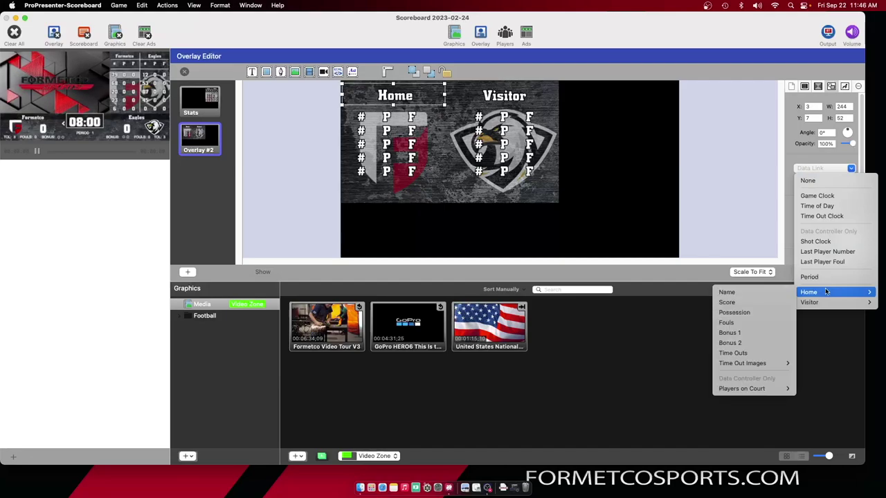
{"action": "left_click", "coordinate": [754, 292]}
Link the Visitor heading to the visitor team's Name data
{"action": "left_click", "coordinate": [509, 99]}
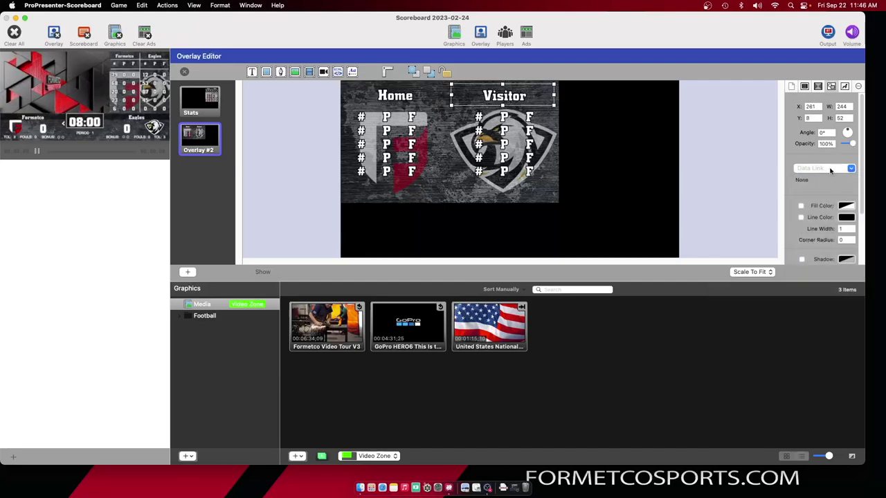
{"action": "left_click", "coordinate": [831, 170]}
{"action": "mouse_move", "coordinate": [829, 302]}
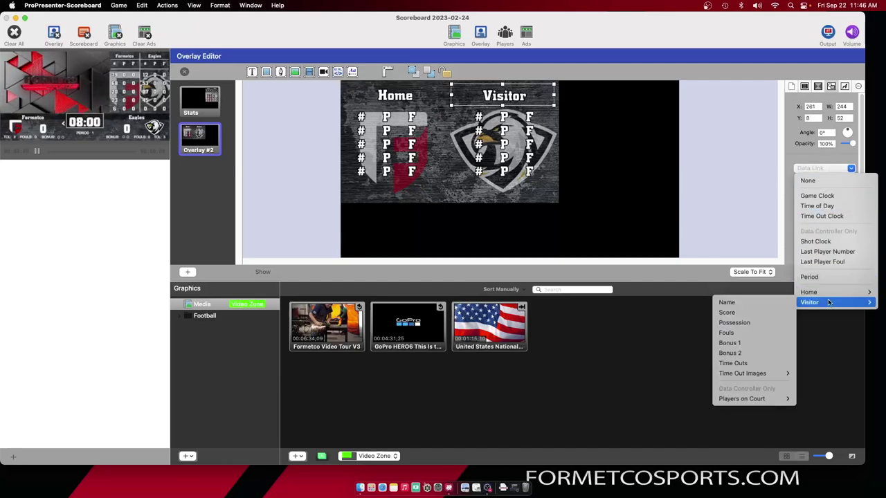
{"action": "left_click", "coordinate": [766, 302]}
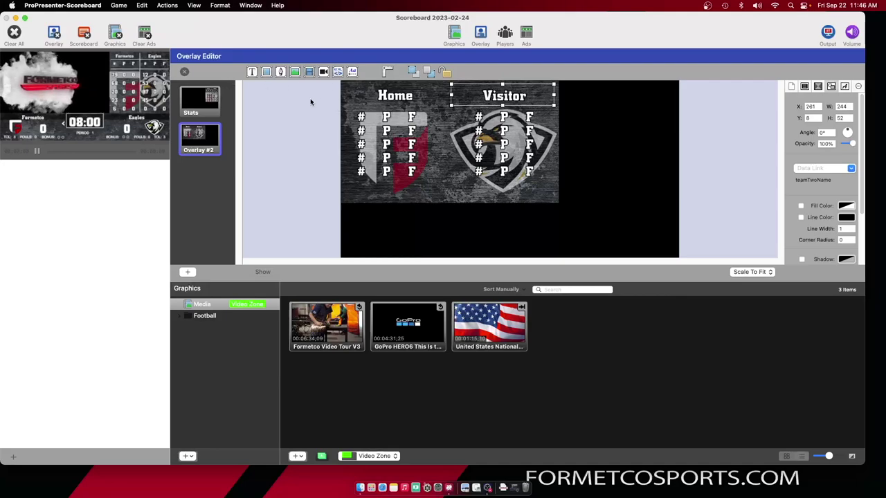
Change the overlay's slide label to PFP and close the overlay editor
{"action": "left_click", "coordinate": [793, 87]}
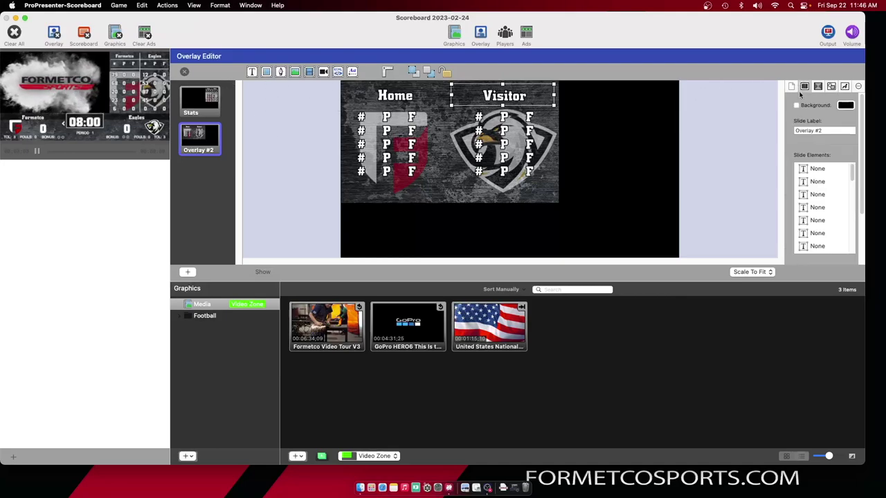
{"action": "triple_click", "coordinate": [815, 131]}
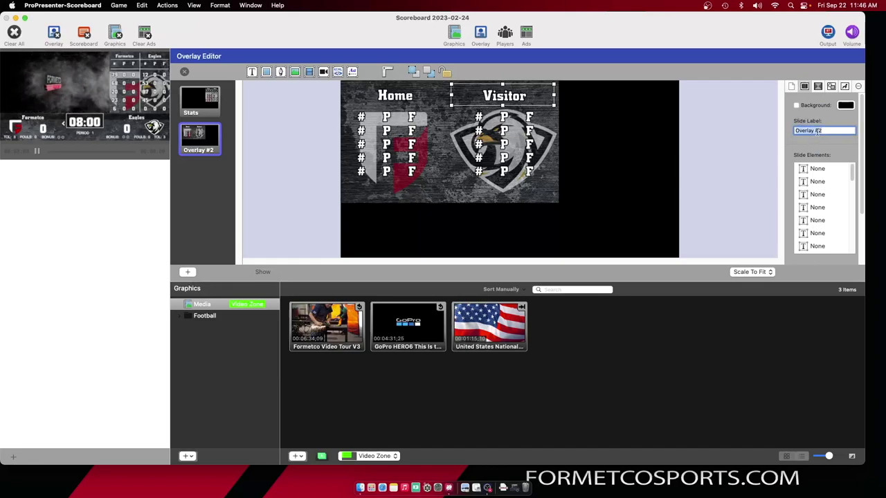
{"action": "type", "text": "PFP"}
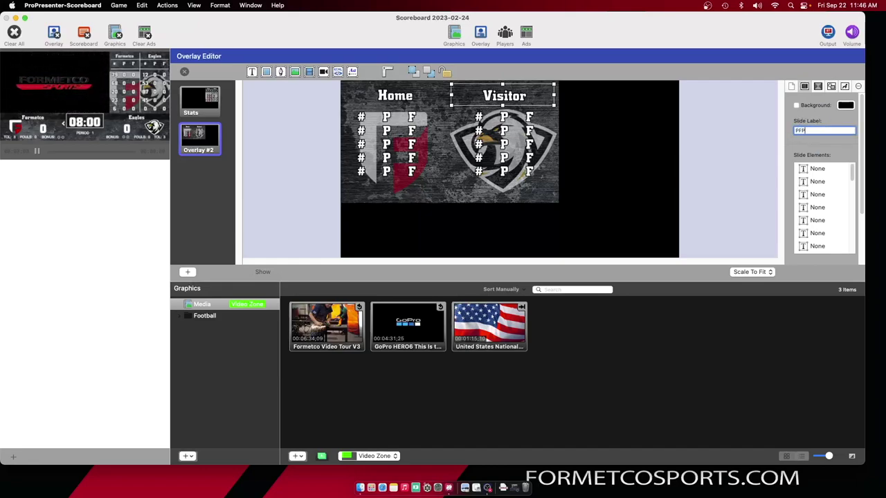
{"action": "key", "text": "Return"}
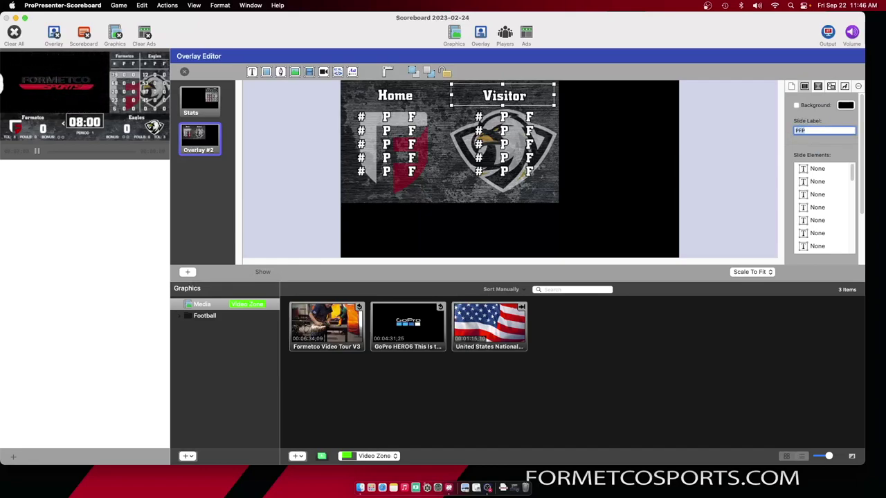
{"action": "left_click", "coordinate": [184, 72]}
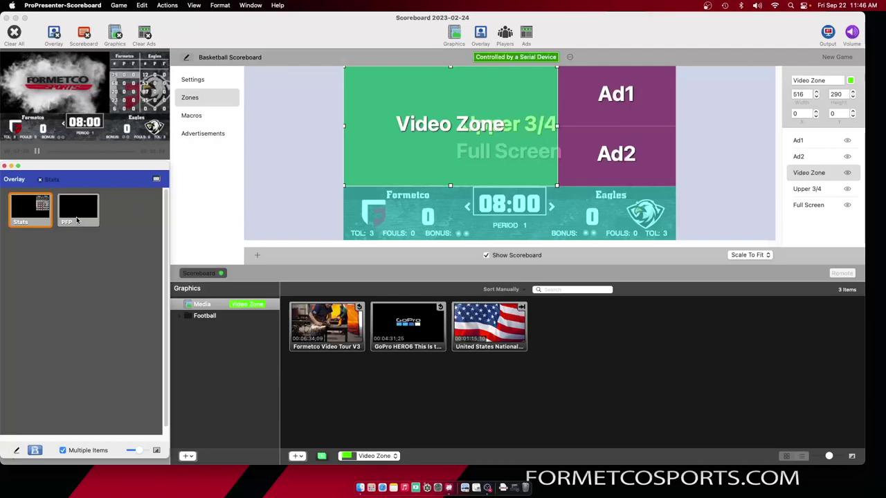
Reopen the overlay list and preview the PFP overlay on the scoreboard output by switching it on and off
{"action": "left_click", "coordinate": [5, 166]}
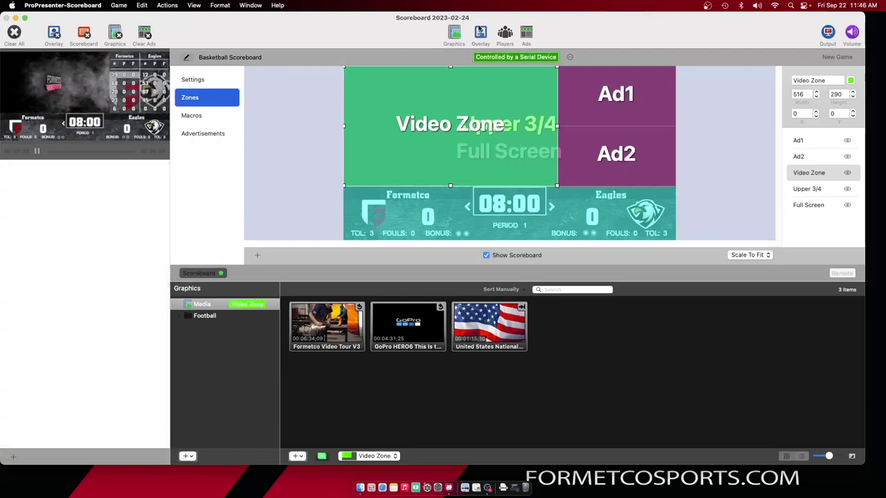
{"action": "left_click", "coordinate": [53, 33]}
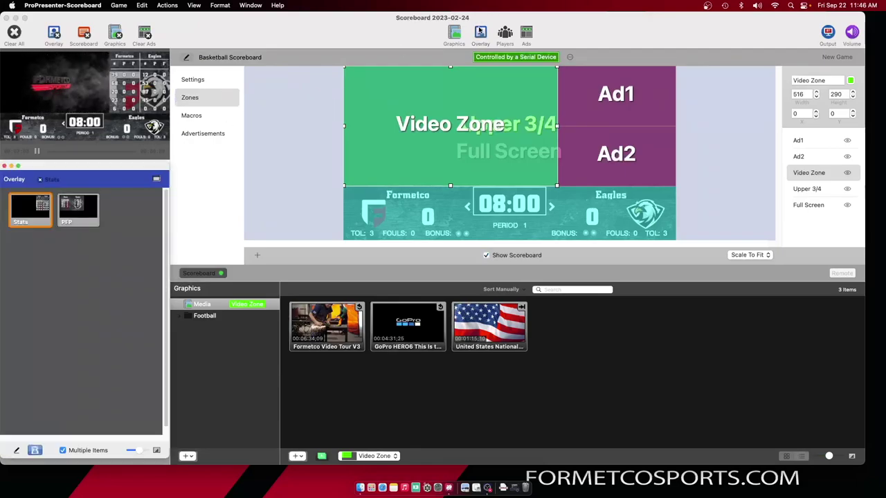
{"action": "left_click", "coordinate": [76, 213]}
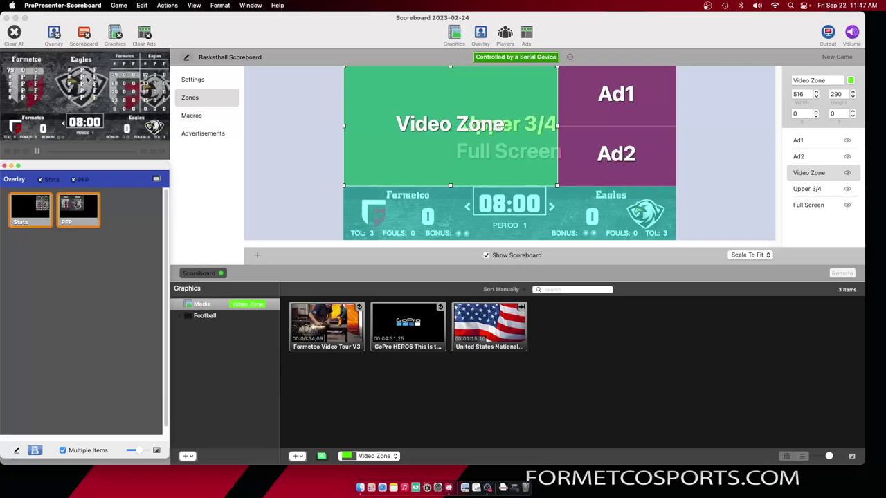
{"action": "left_click", "coordinate": [81, 208]}
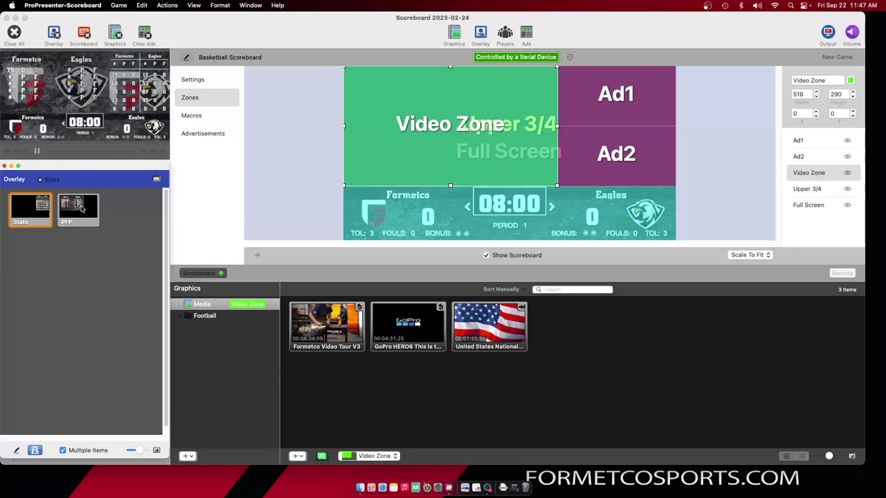